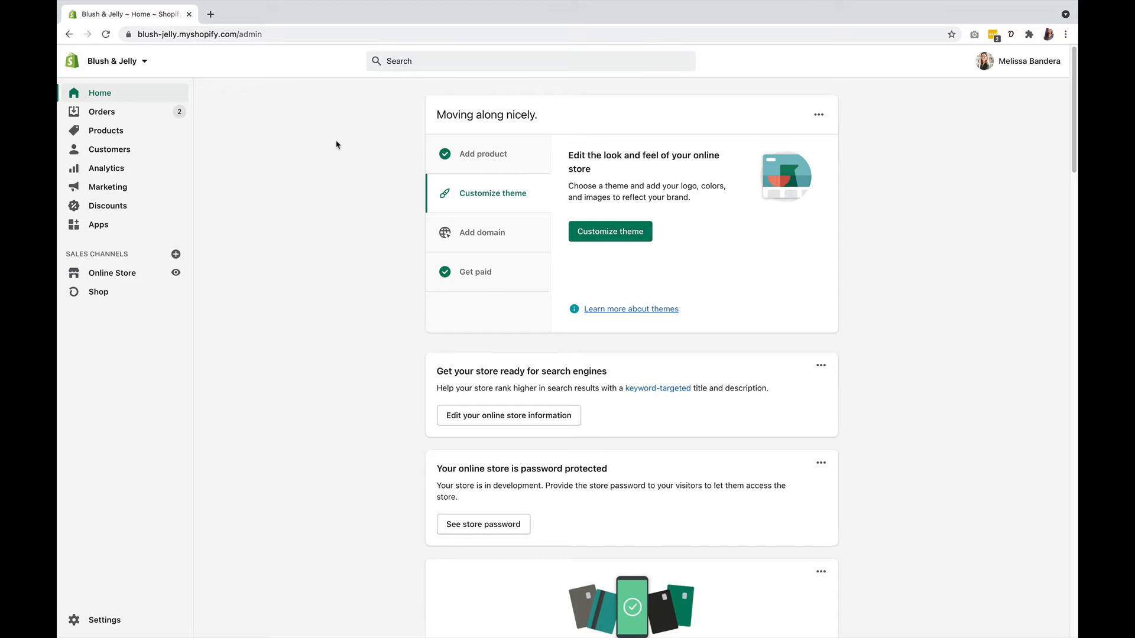
Create a new product collection titled "Gifts Under $50" with the description "Include a short description."
click(117, 131)
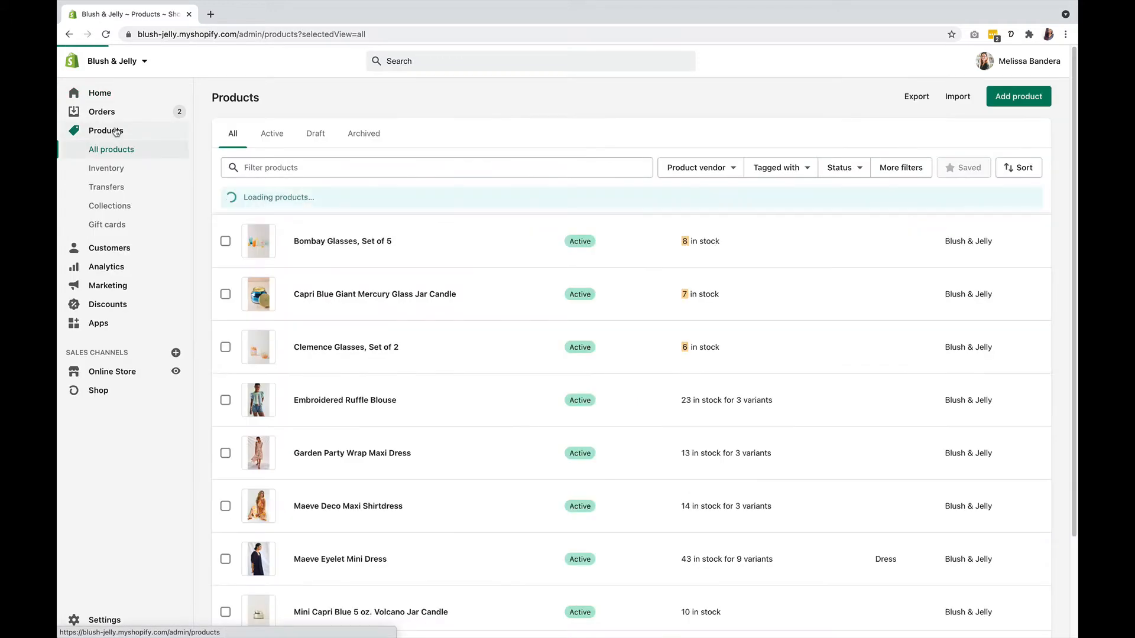
click(112, 207)
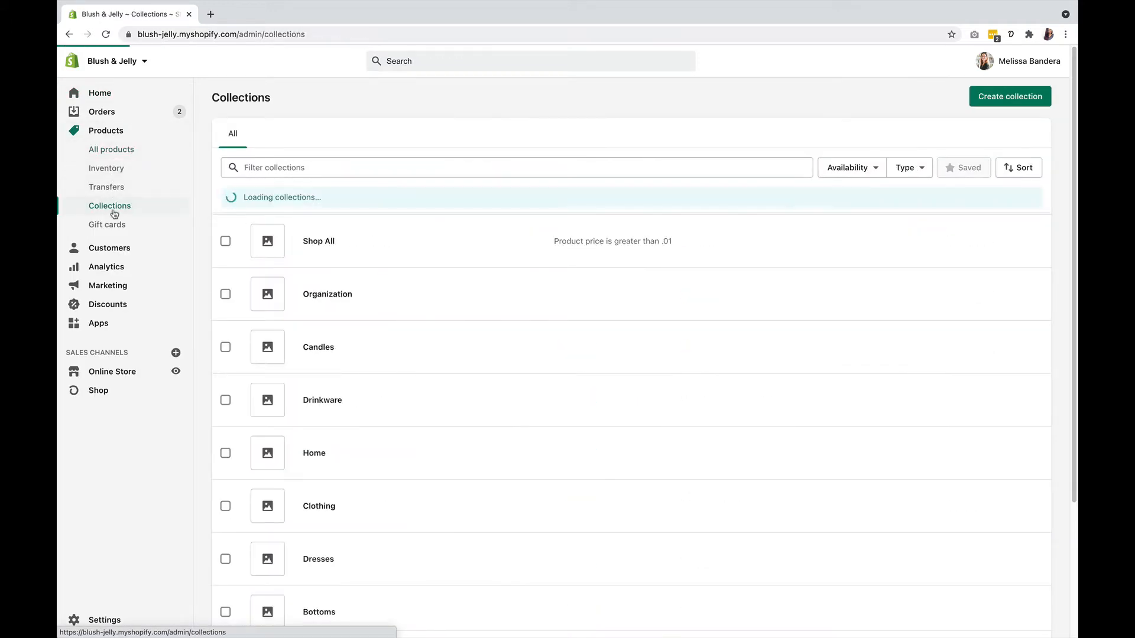
click(1012, 96)
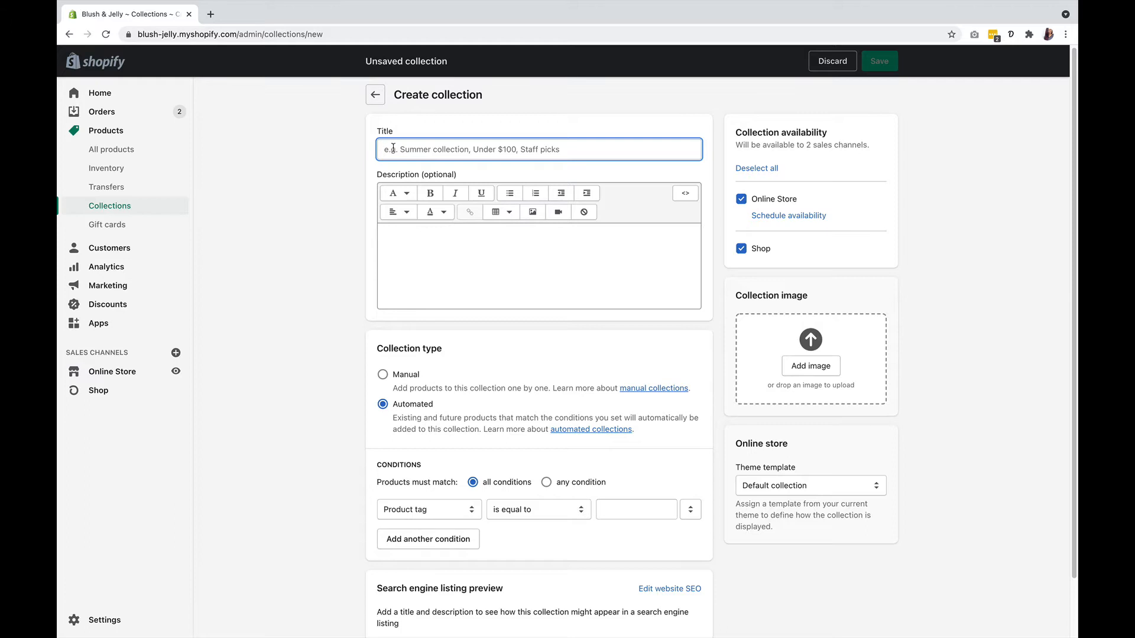
text(Gif)
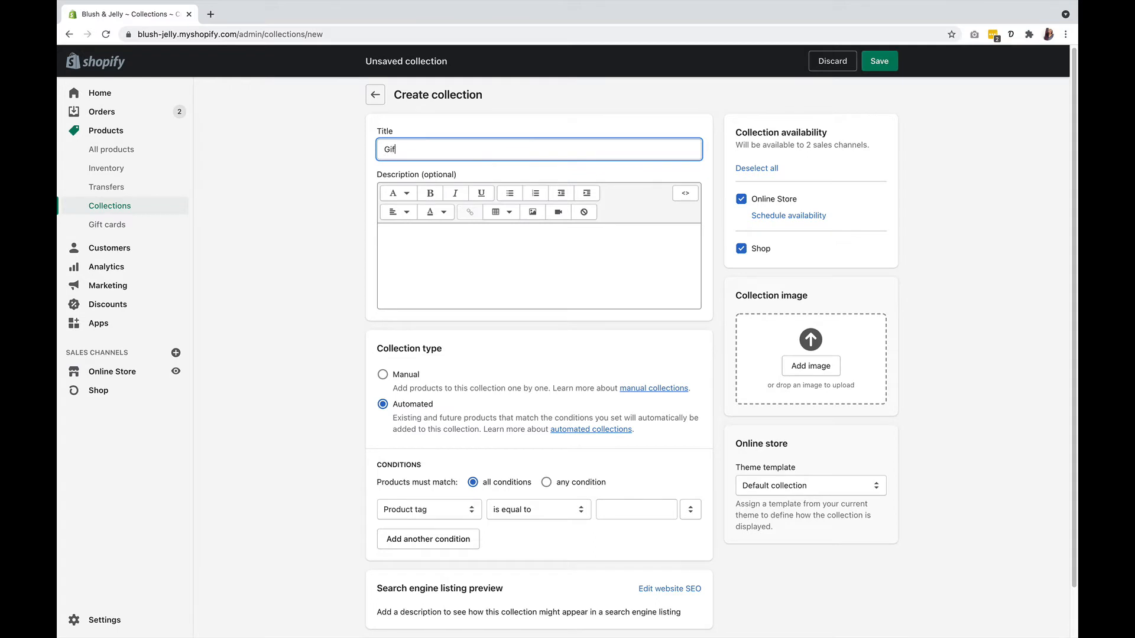
text(ts Under $50)
click(414, 245)
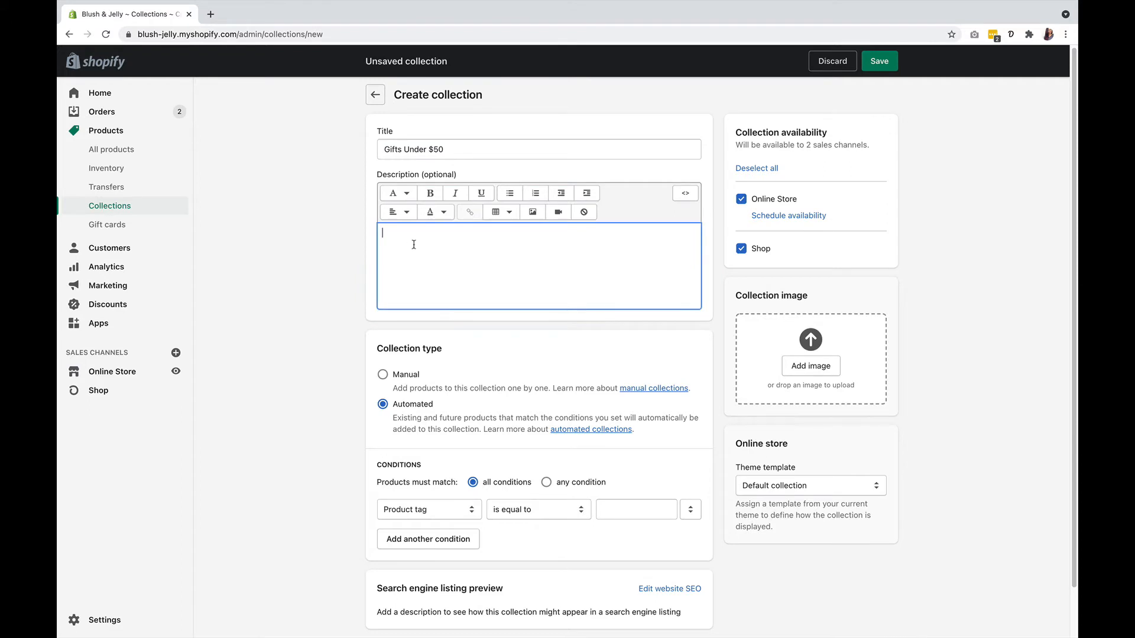
text(Include a sho)
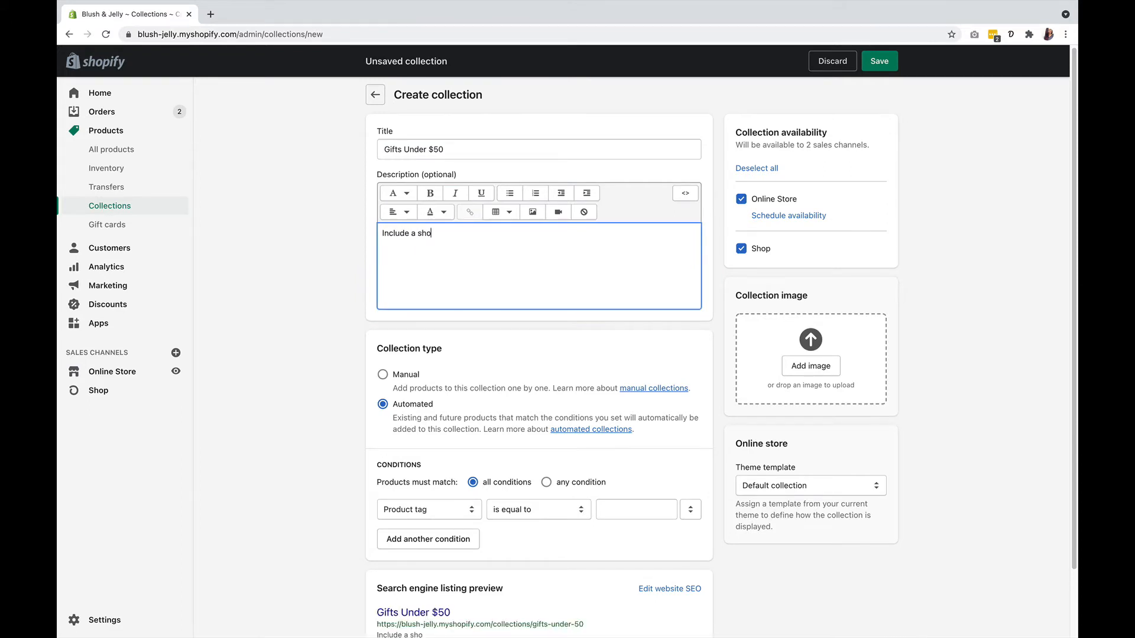
text(rt description.)
Check the Online Store availability schedule without changing it, and upload the Garden Party Wrap dress photo as the collection image
click(781, 219)
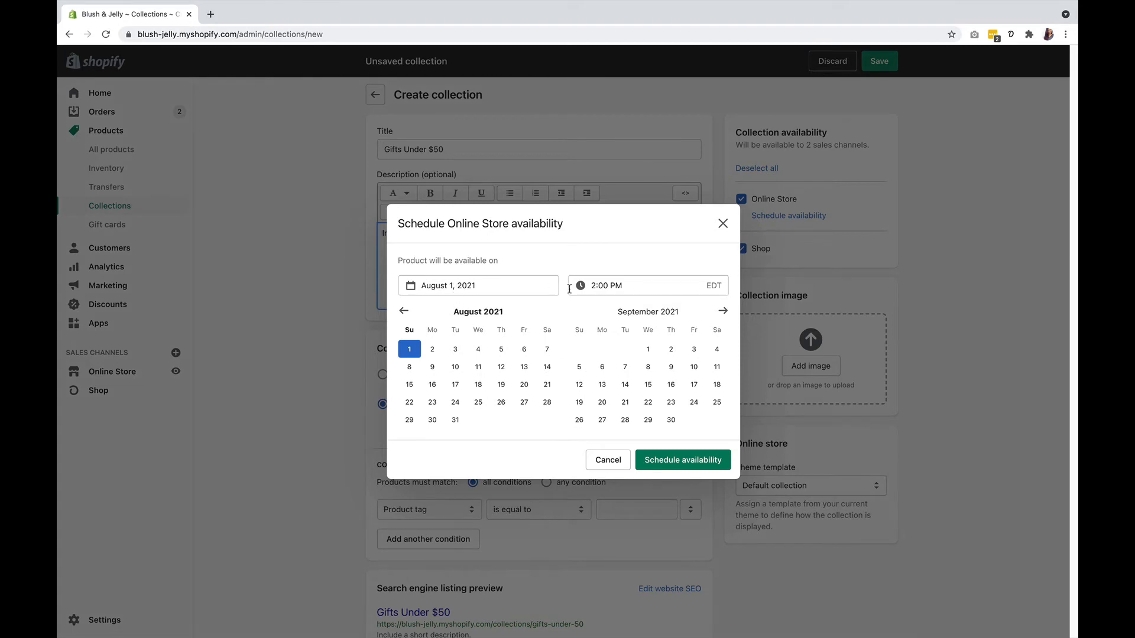
click(605, 467)
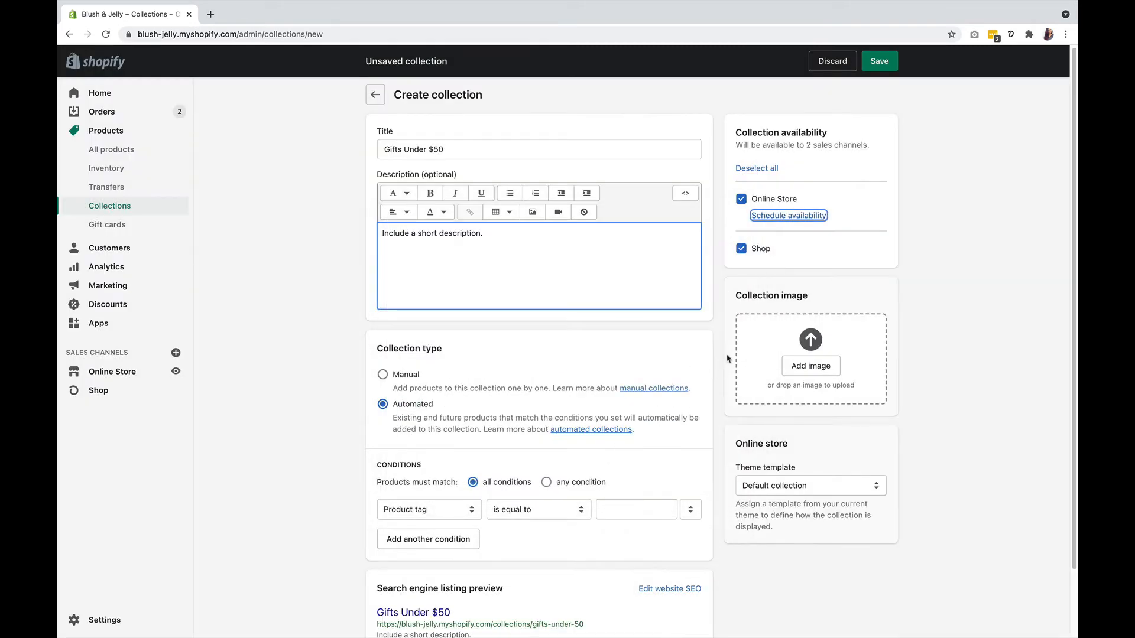
click(781, 304)
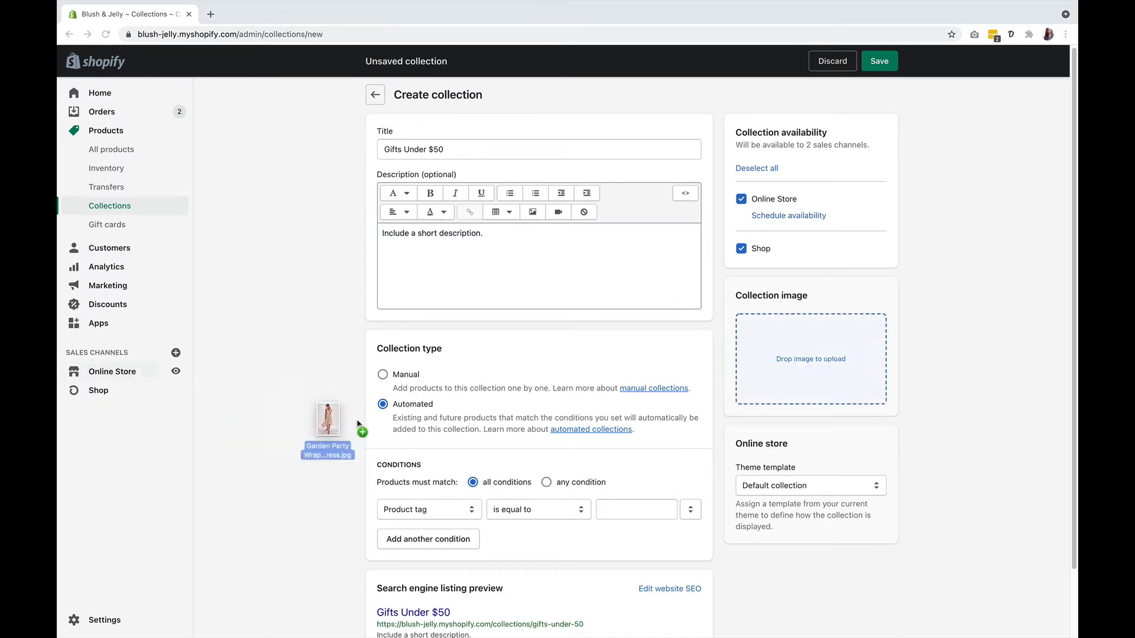
drag(321, 418, 788, 359)
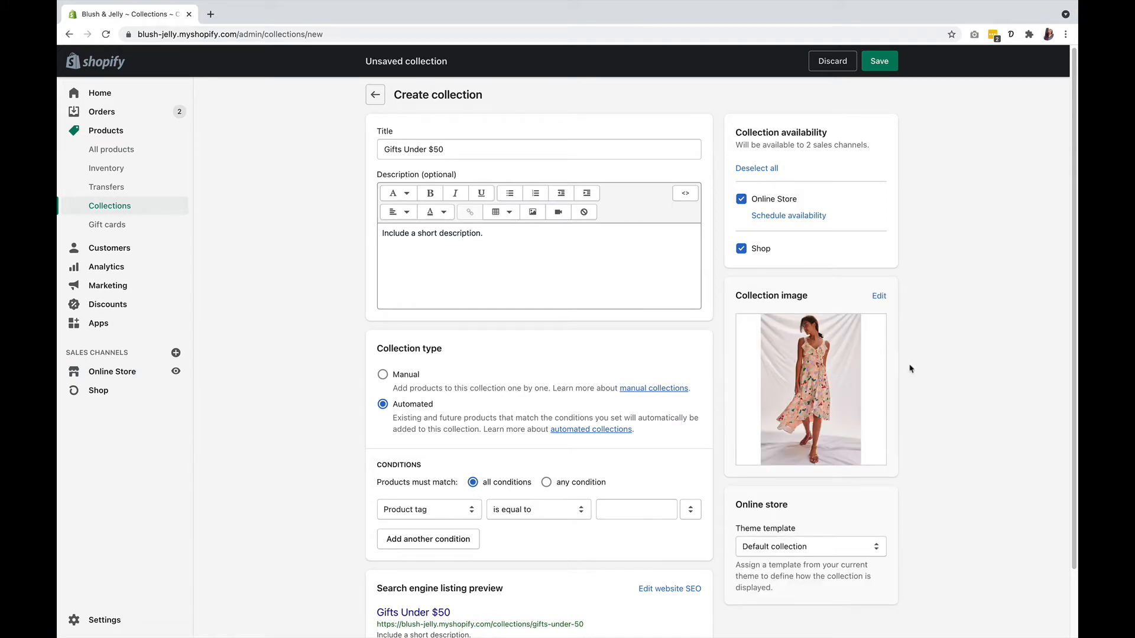
Set the automated collection's condition to product price is less than $50.01
scroll(403, 362, down, 2)
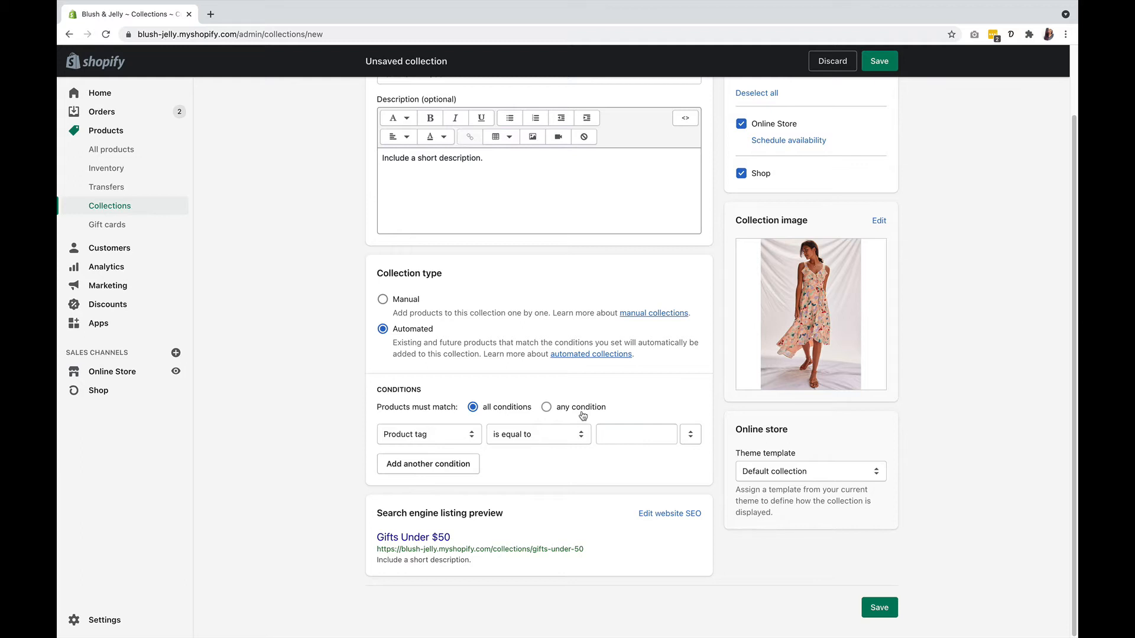
click(440, 438)
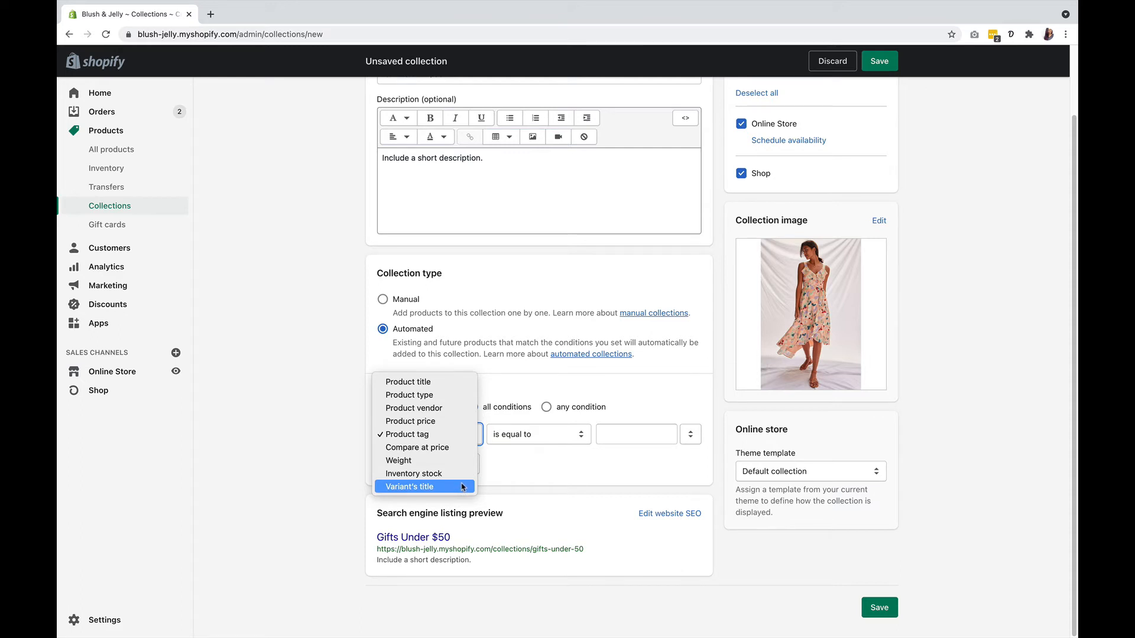
click(433, 423)
click(557, 442)
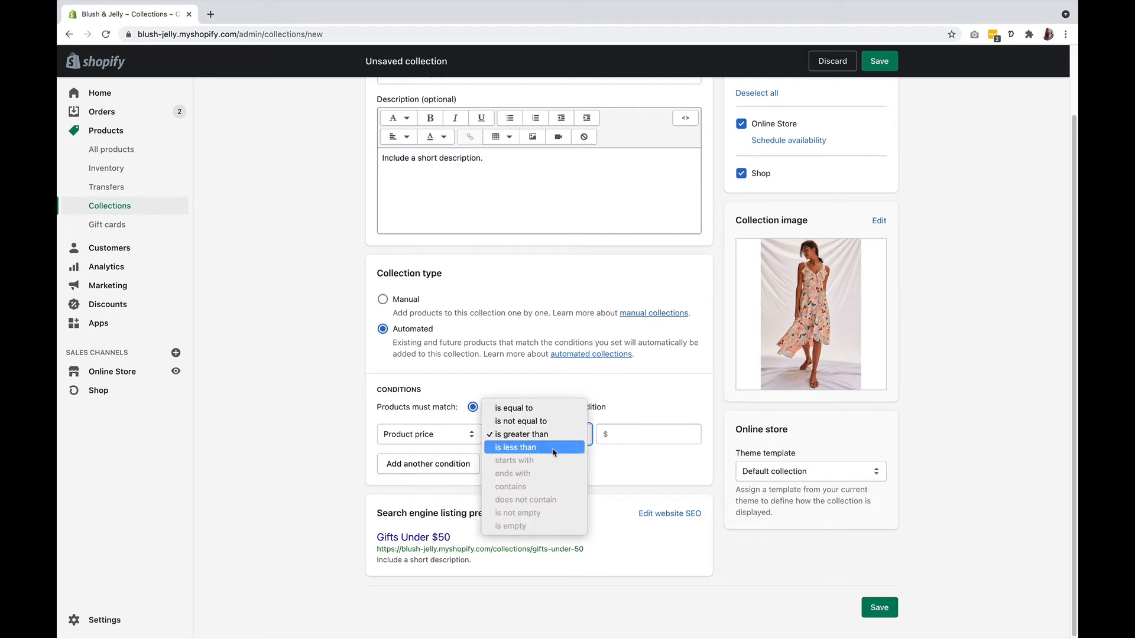
click(556, 453)
click(640, 438)
text(50.01)
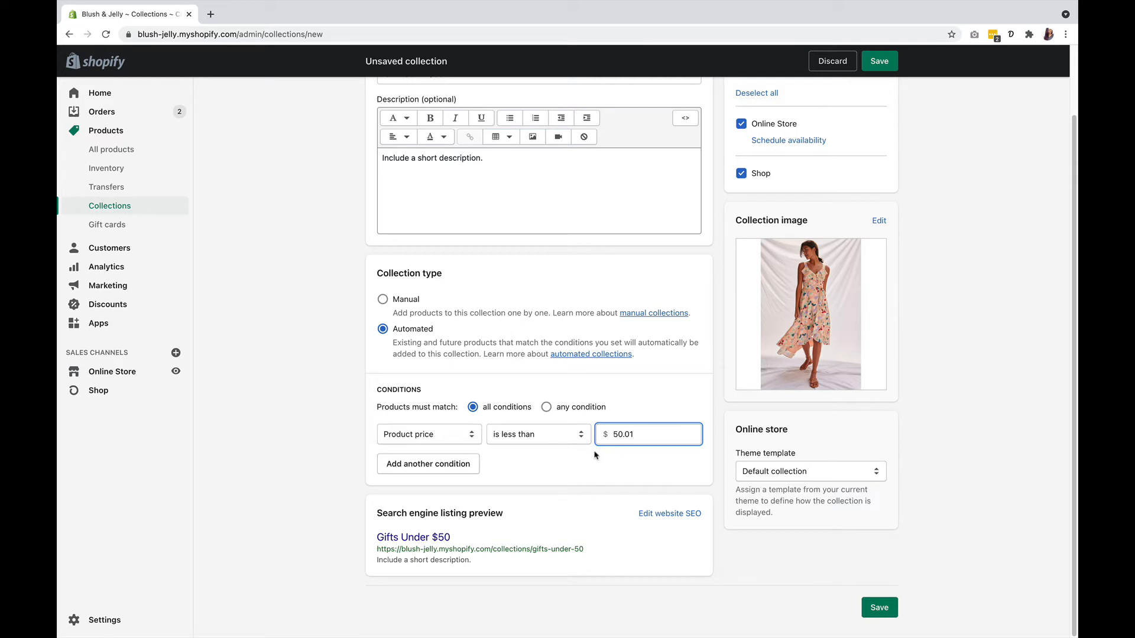
Save the Gifts Under $50 collection and review the products it includes
click(880, 609)
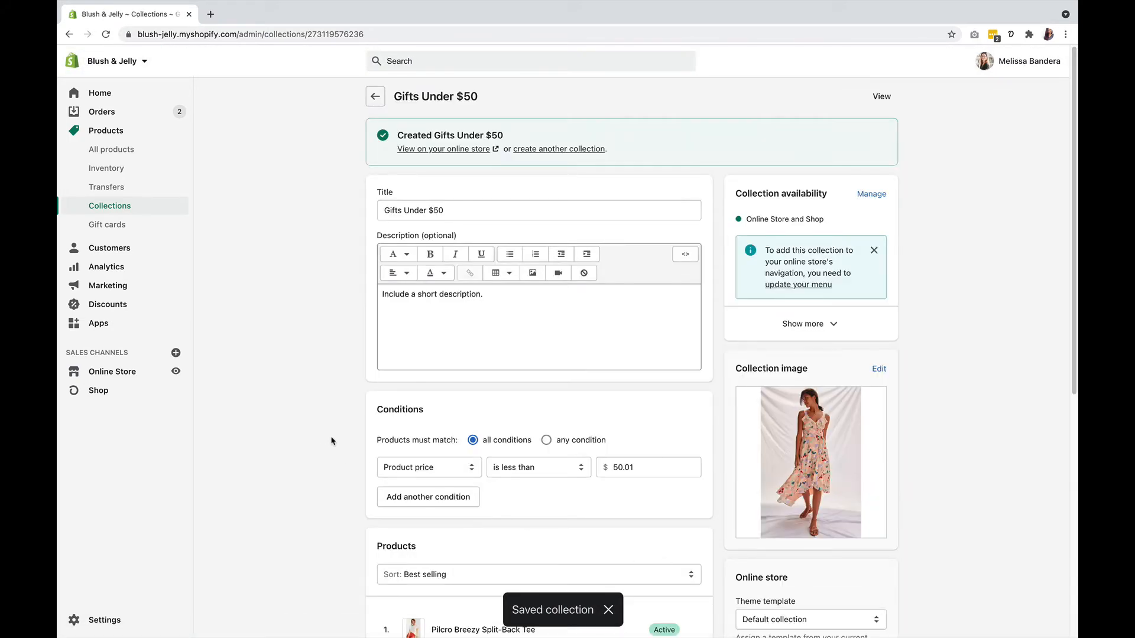
scroll(331, 441, down, 2)
scroll(331, 441, down, 5)
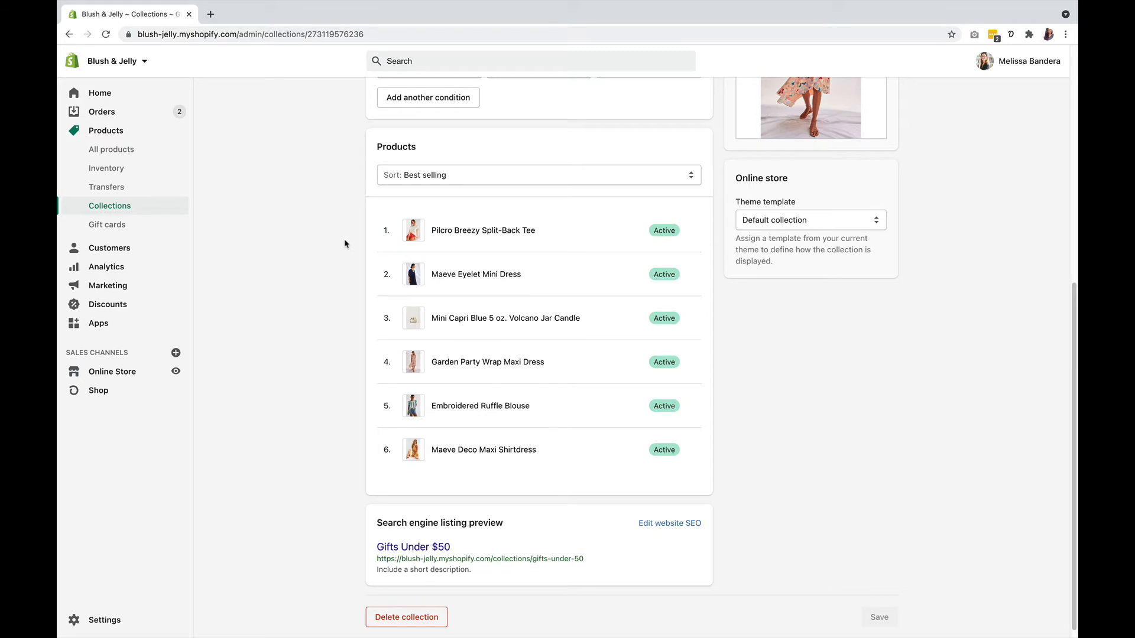
Add a second condition requiring the product tag to equal "dress" and save the collection
scroll(345, 243, up, 4)
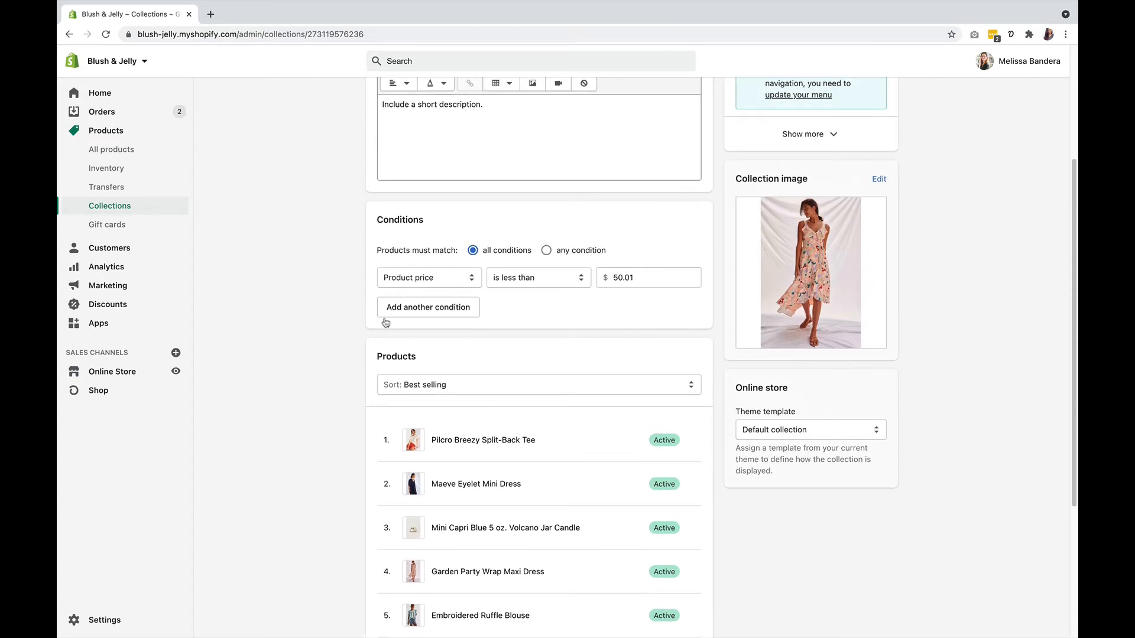
click(425, 312)
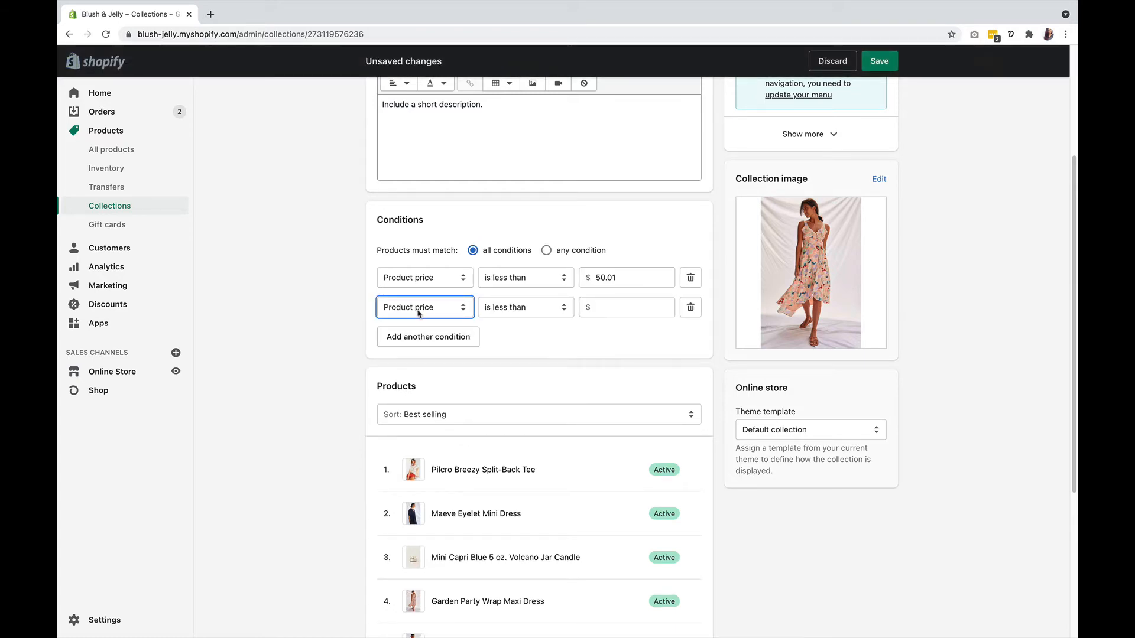
click(418, 314)
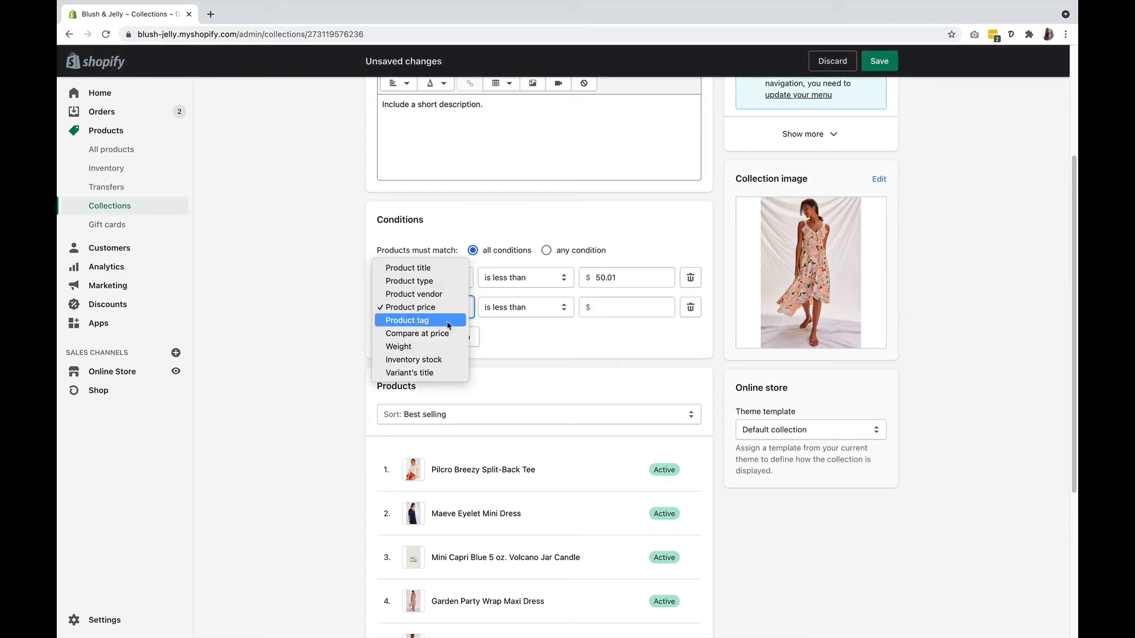
click(449, 325)
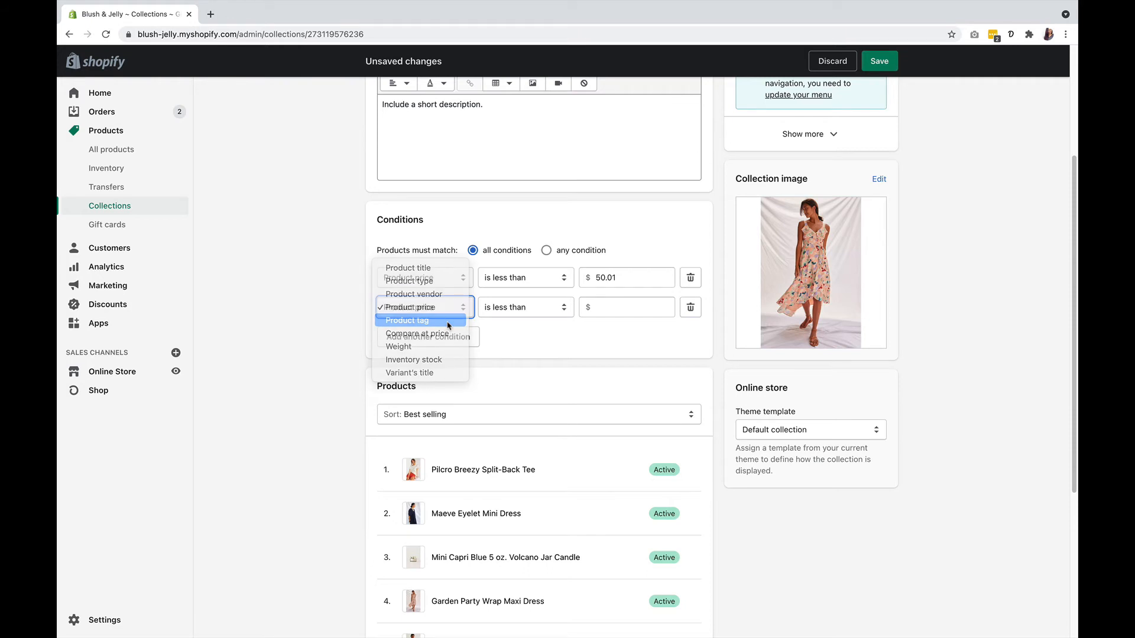
click(506, 312)
click(506, 312)
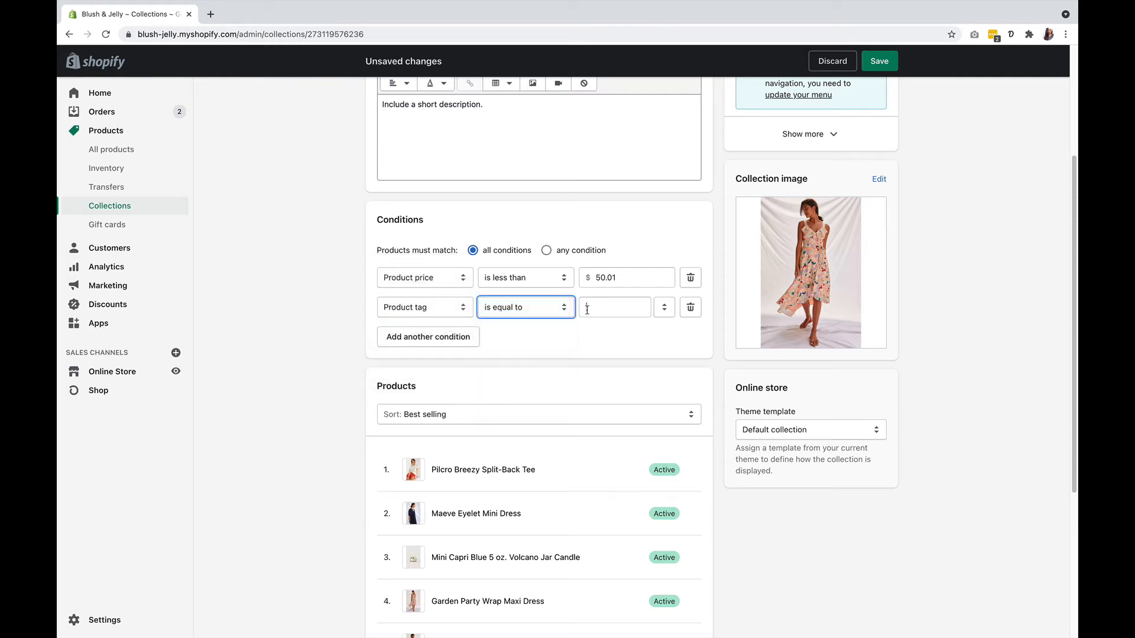
click(586, 308)
text(dre)
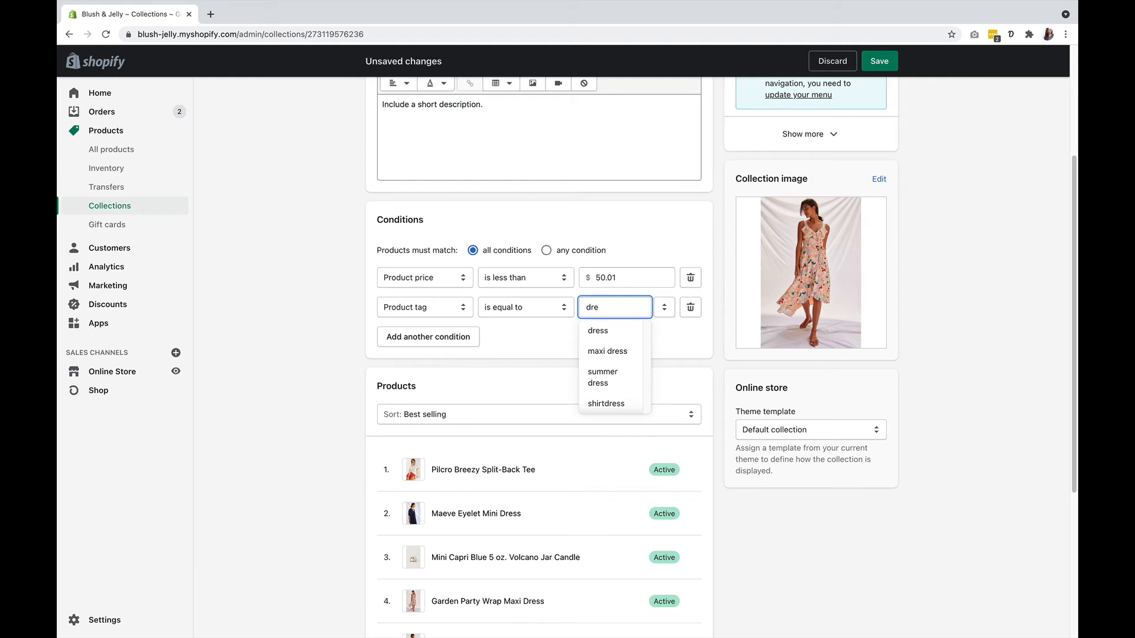
text(ss)
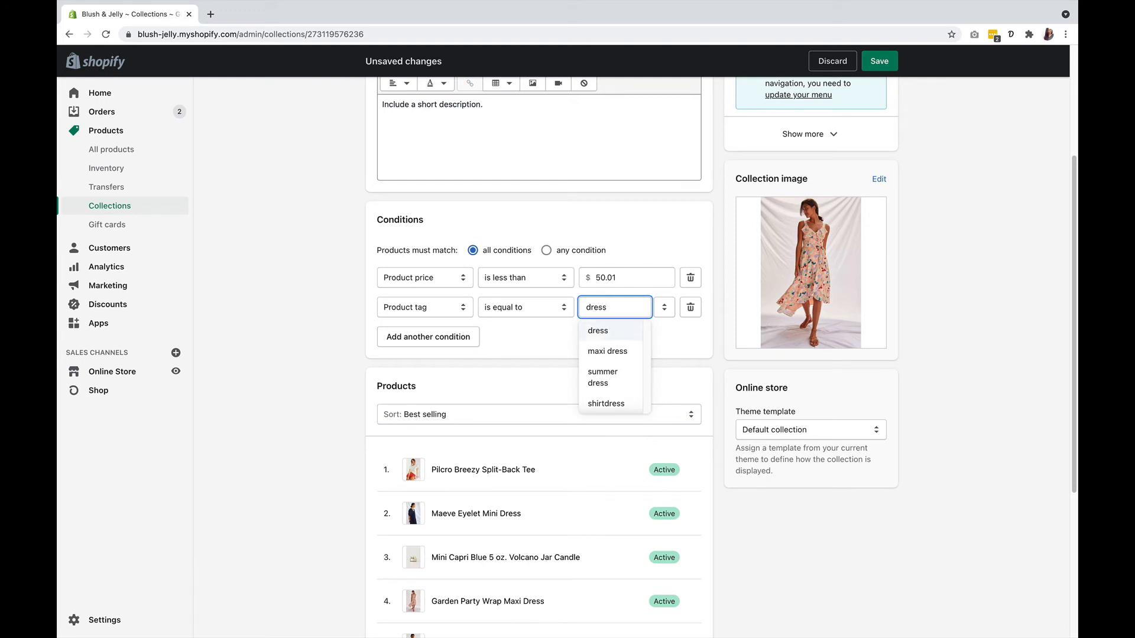
click(596, 331)
click(870, 63)
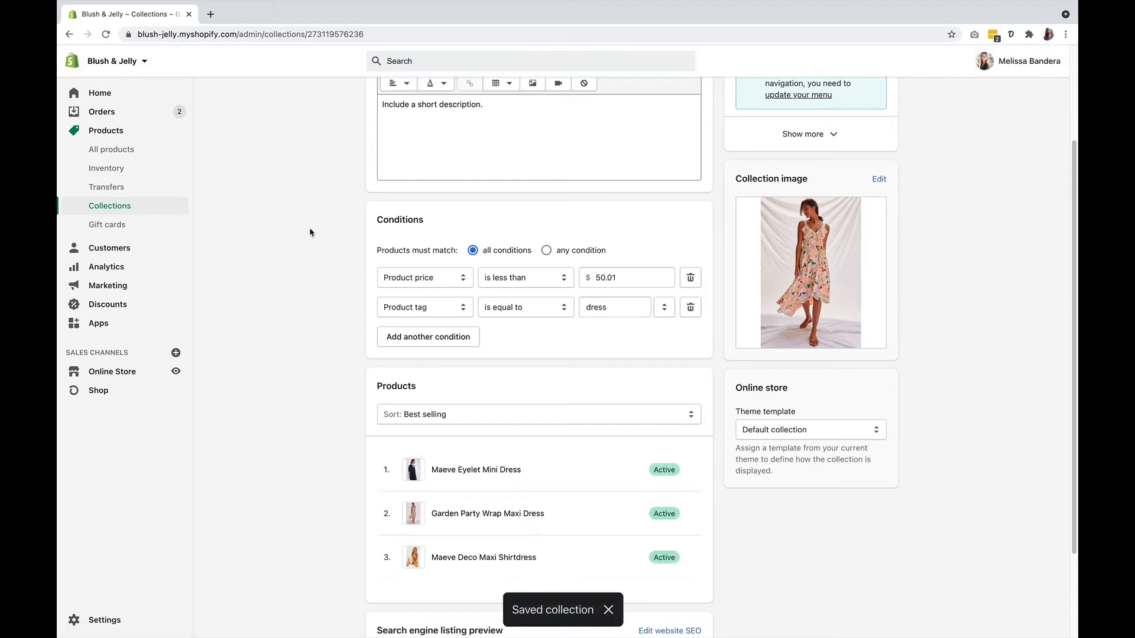
Sort the collection's products by Newest and open its website SEO for editing
scroll(309, 233, down, 1)
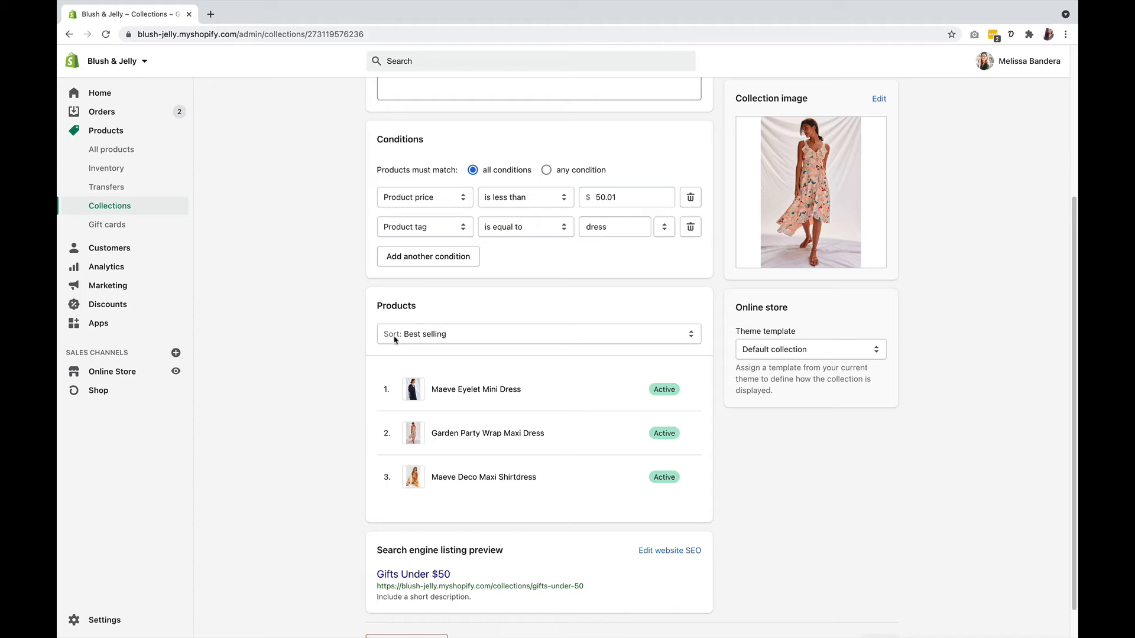
click(494, 337)
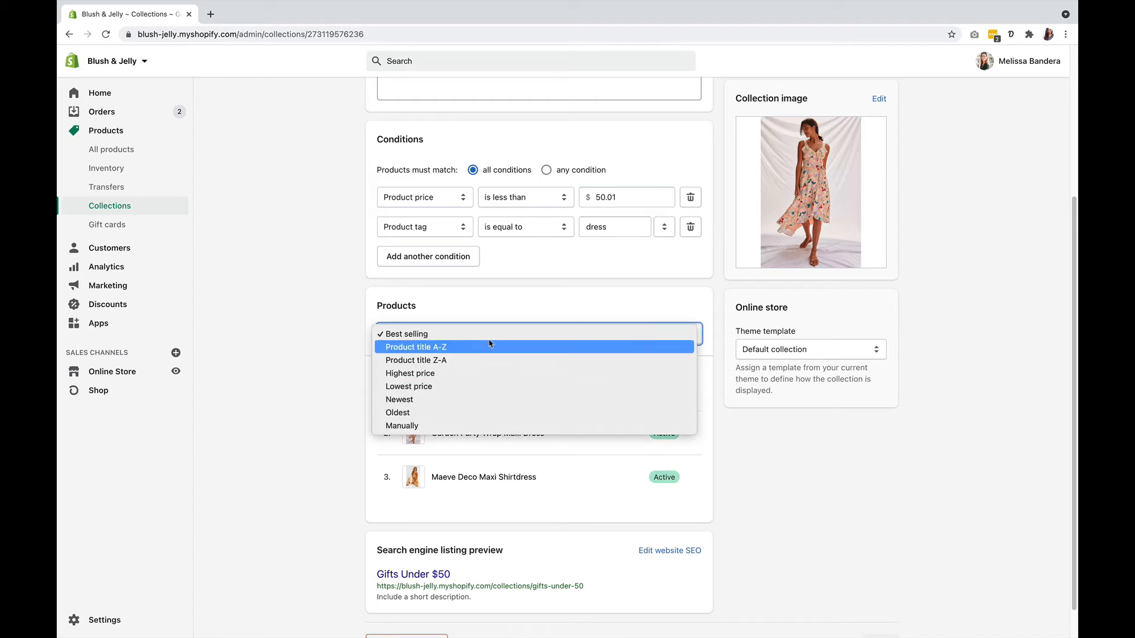
click(429, 405)
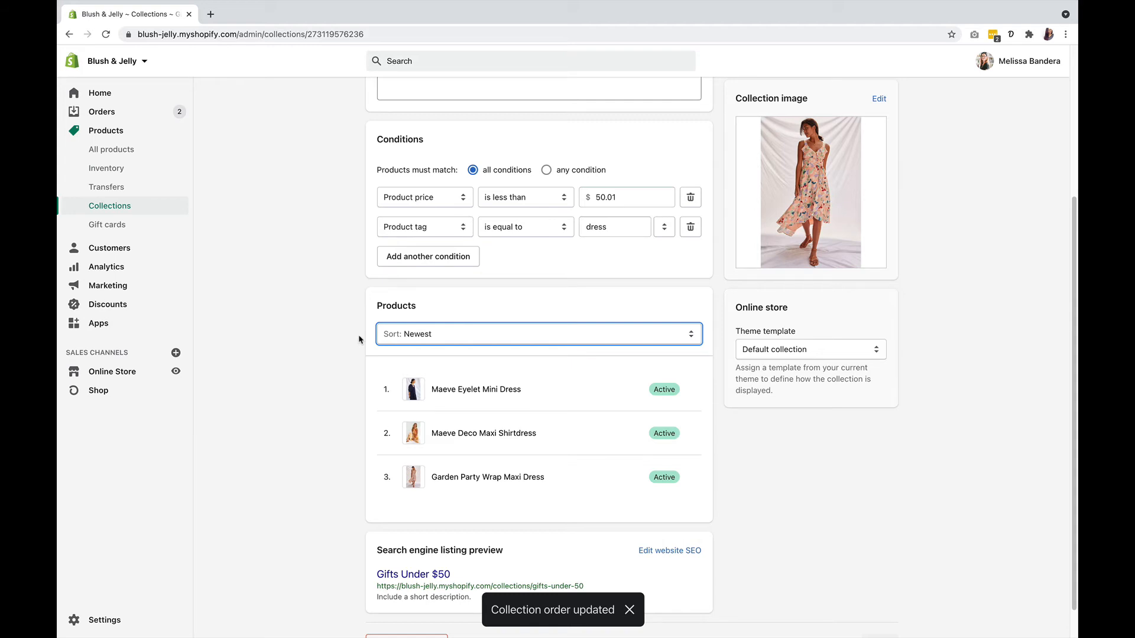
scroll(359, 340, down, 1)
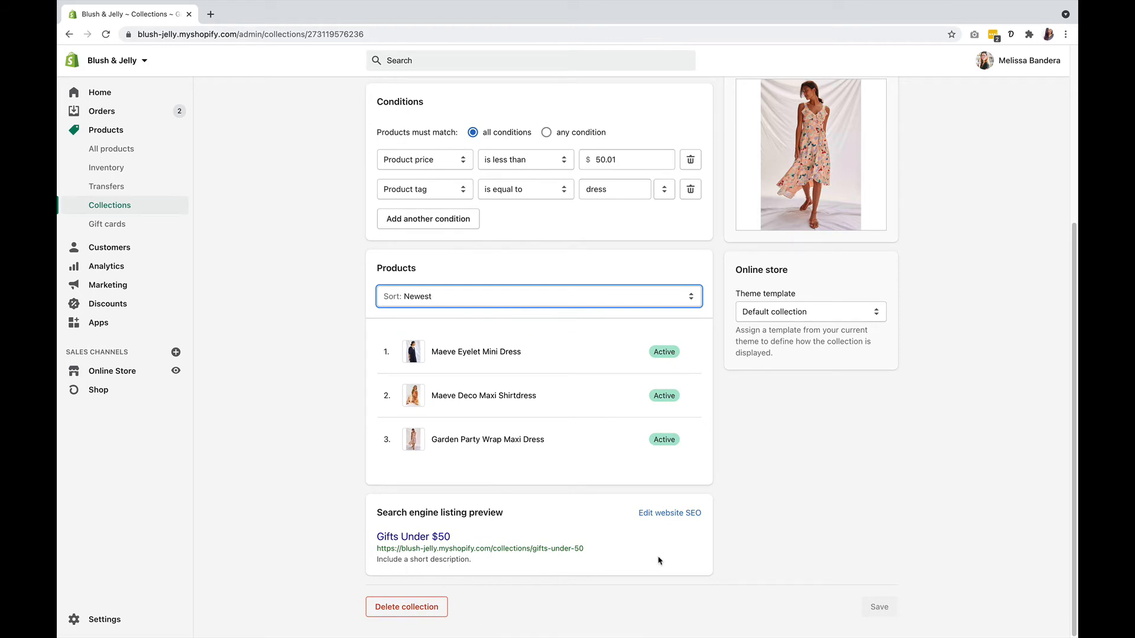
click(666, 513)
Make the Summer Style collection match any condition, with the first condition being product tag is equal to "dress"
scroll(667, 518, down, 5)
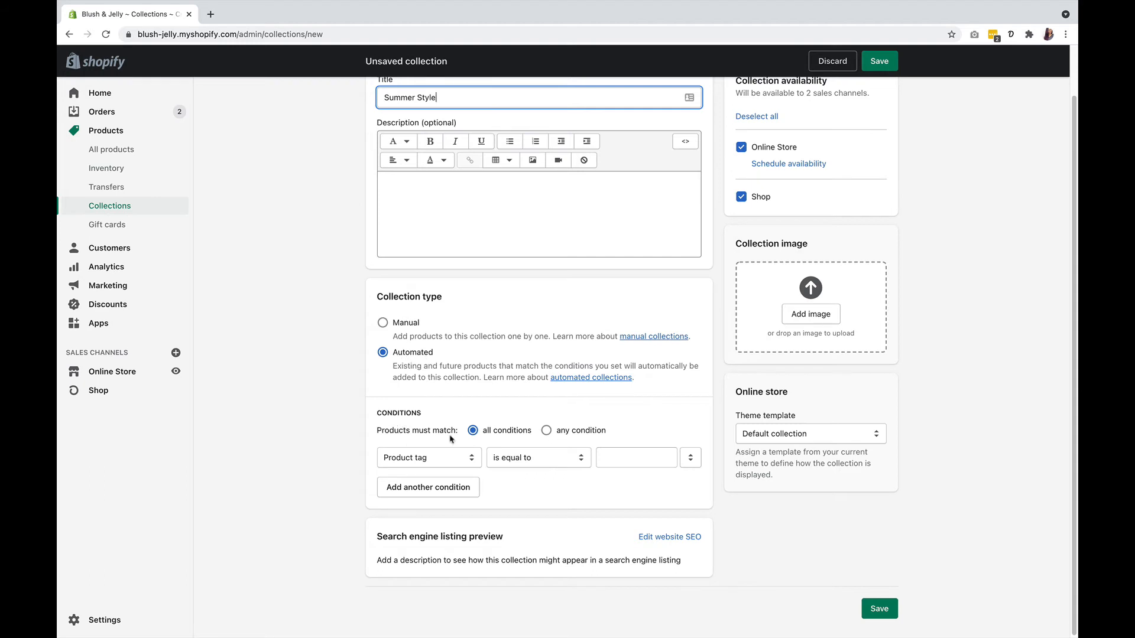
click(582, 435)
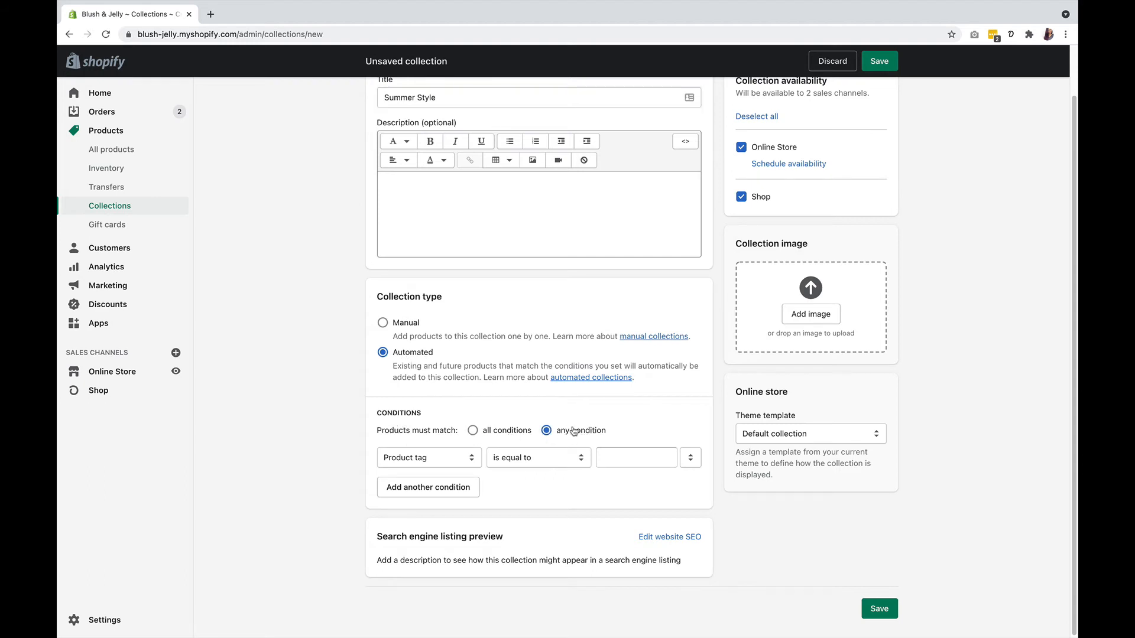
scroll(578, 434, down, 1)
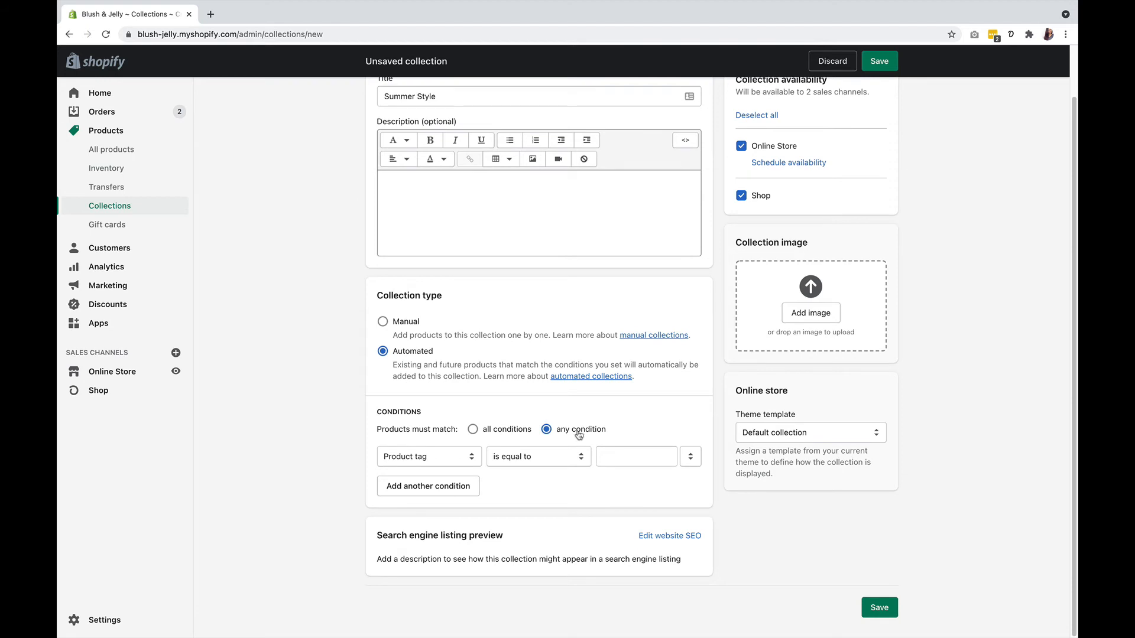
click(438, 462)
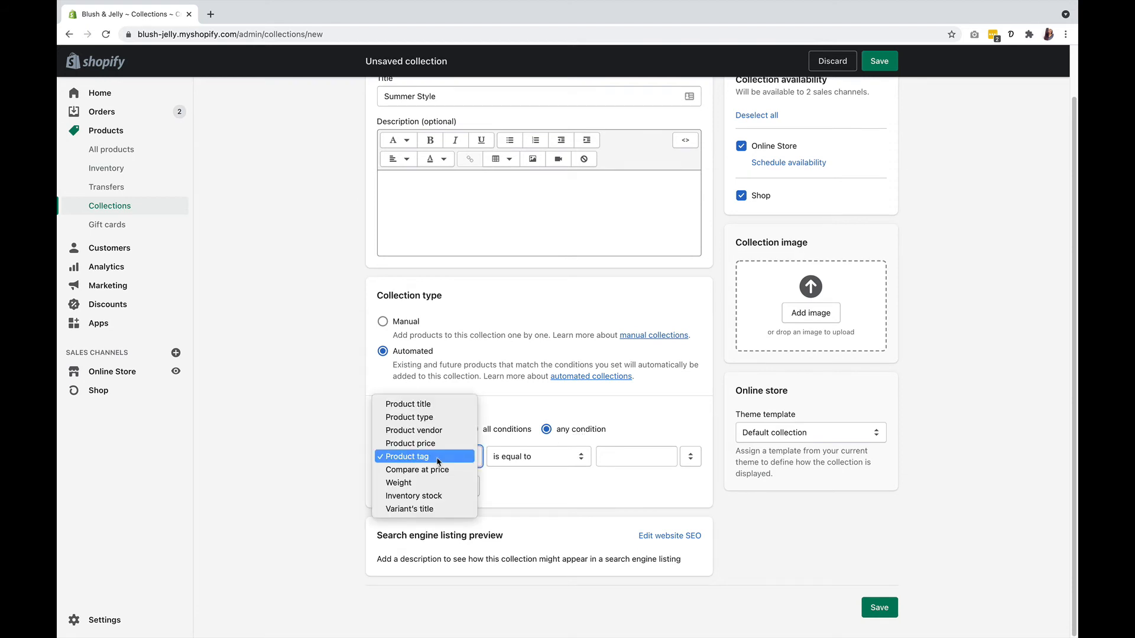
click(438, 460)
click(633, 458)
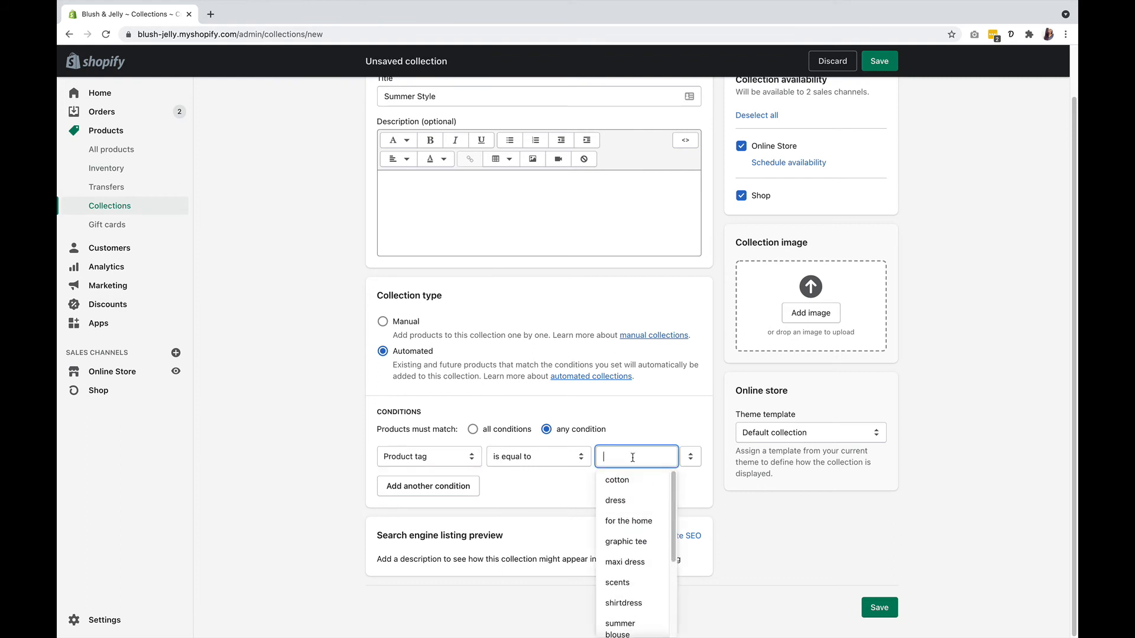
text(dress)
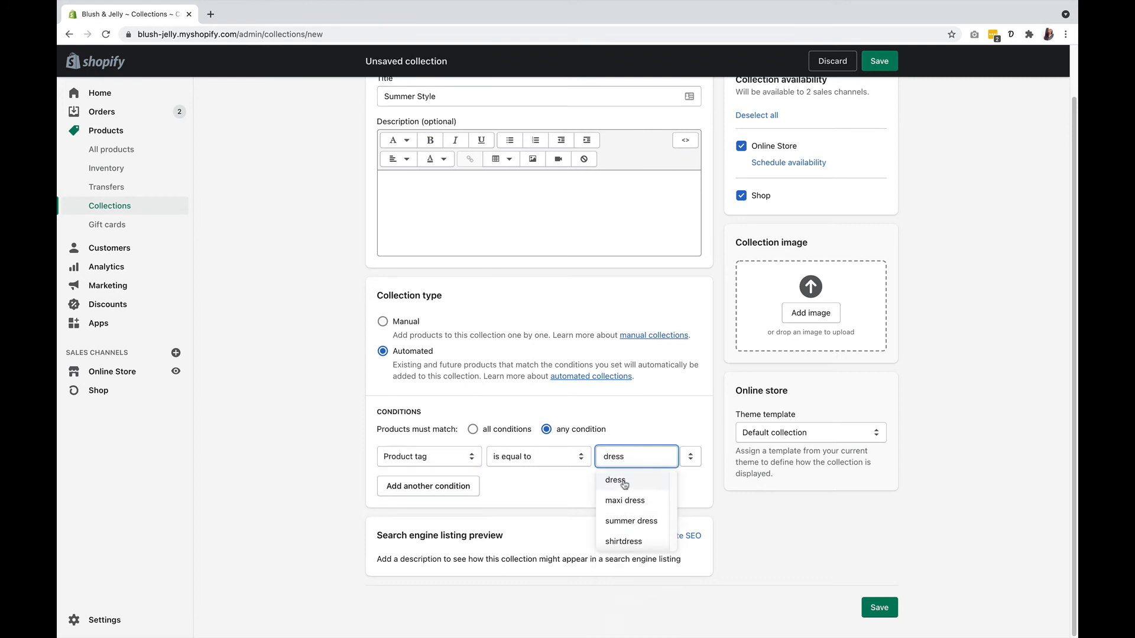
click(624, 484)
Add a second condition with the product tag equal to "tops" and save the Summer Style collection
click(402, 486)
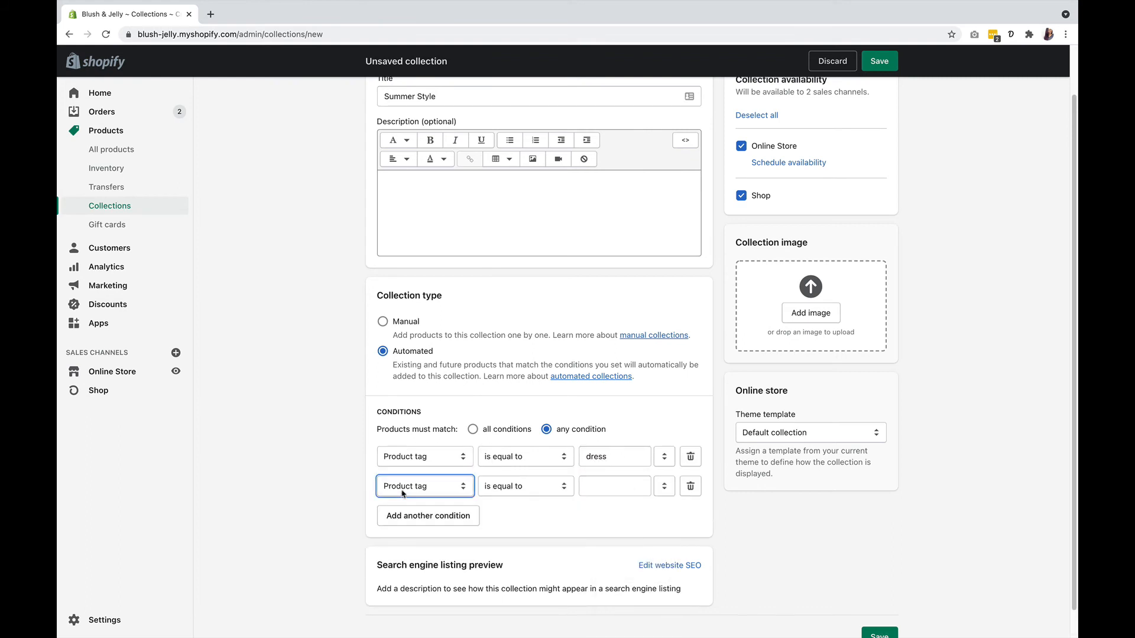
click(609, 487)
text(top)
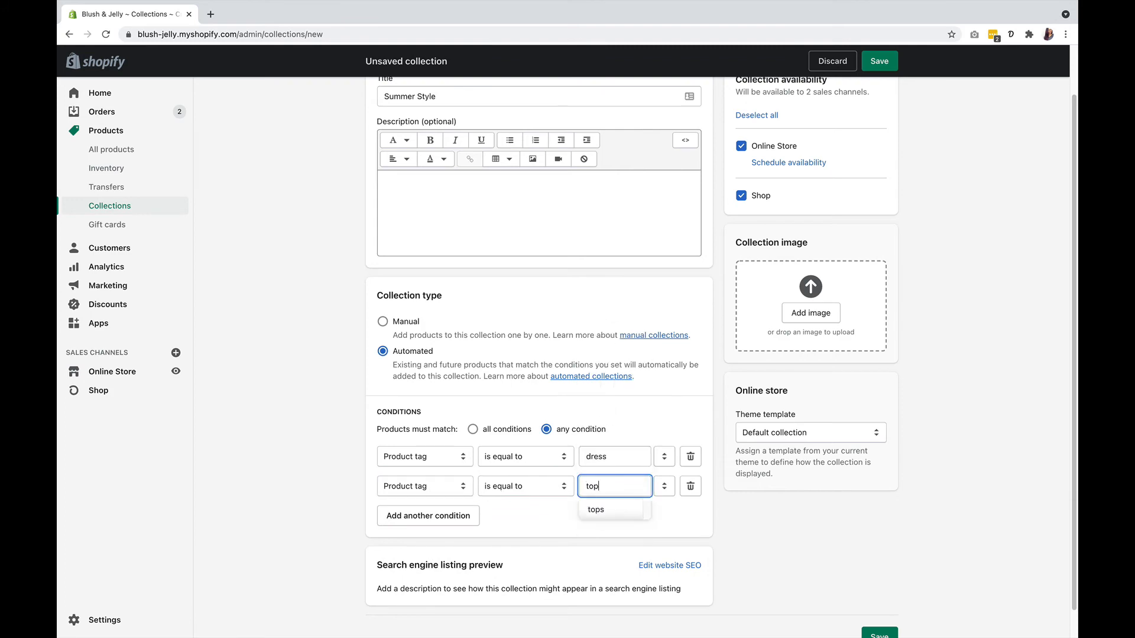
click(596, 509)
scroll(821, 549, down, 1)
click(880, 606)
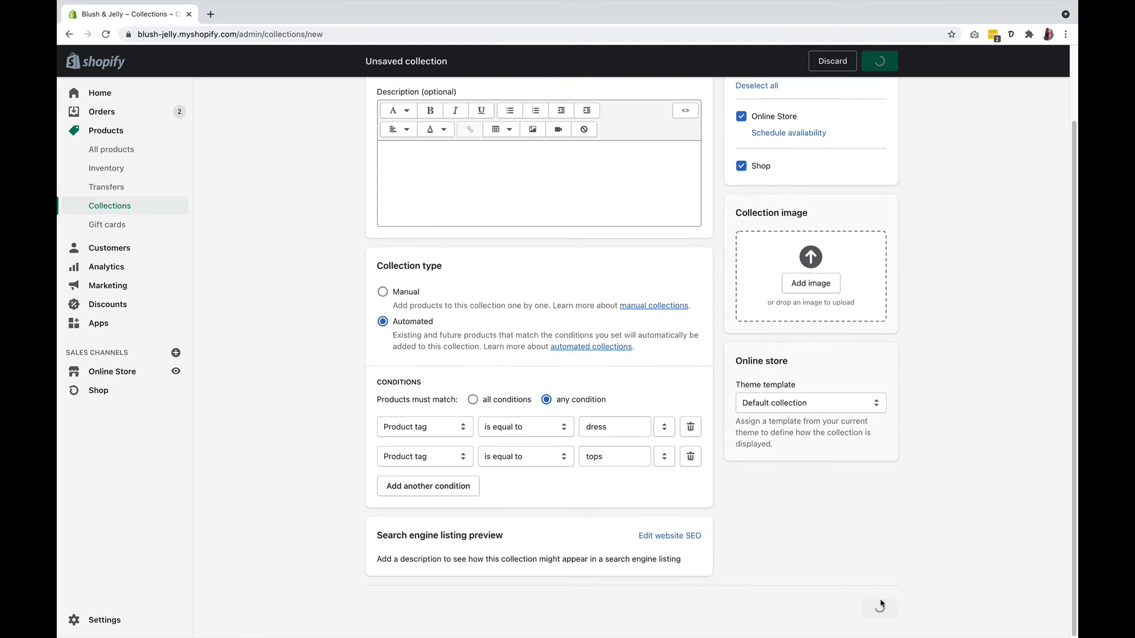
scroll(718, 458, down, 6)
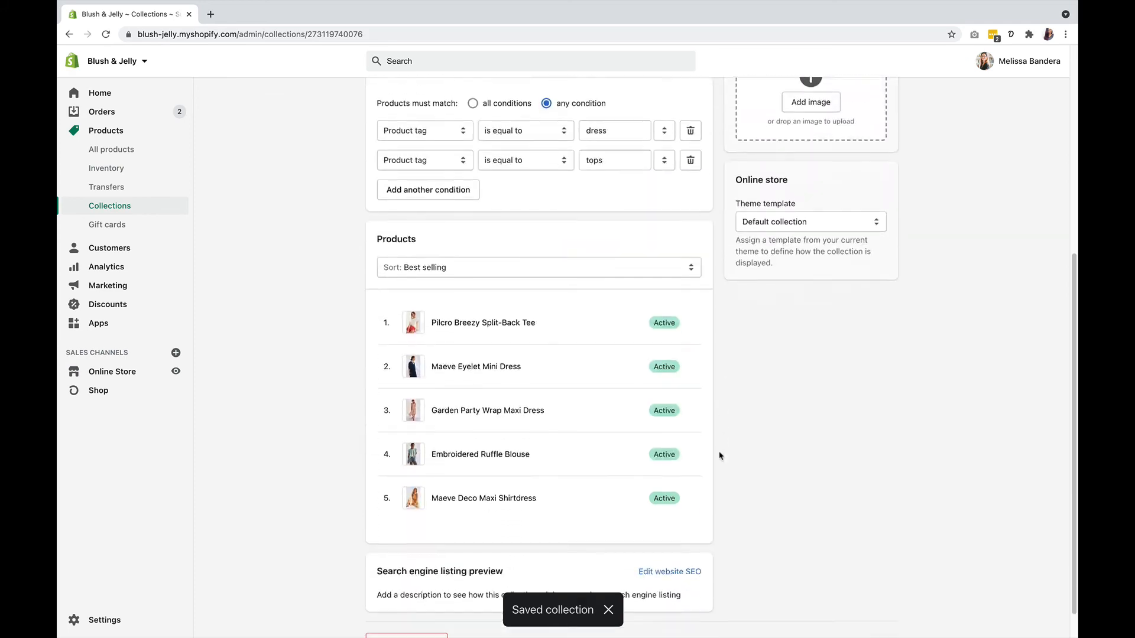
scroll(719, 455, down, 1)
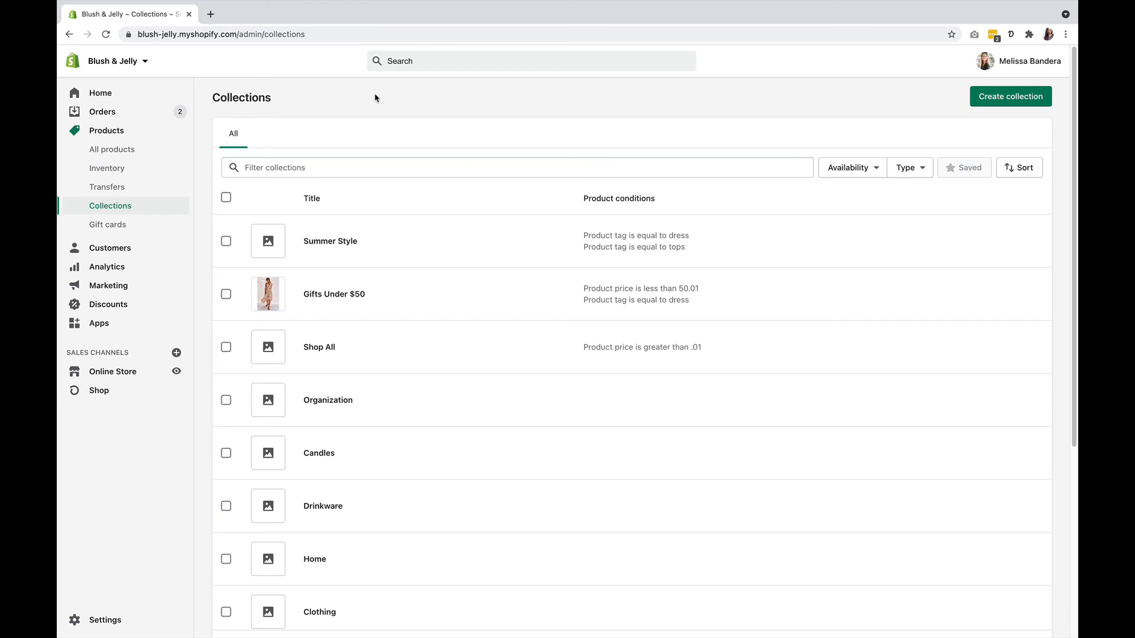
Start a new collection titled "Our Favorites" with the description "Enter a description here." and the blue jar candle photo as its image
click(1015, 99)
click(472, 151)
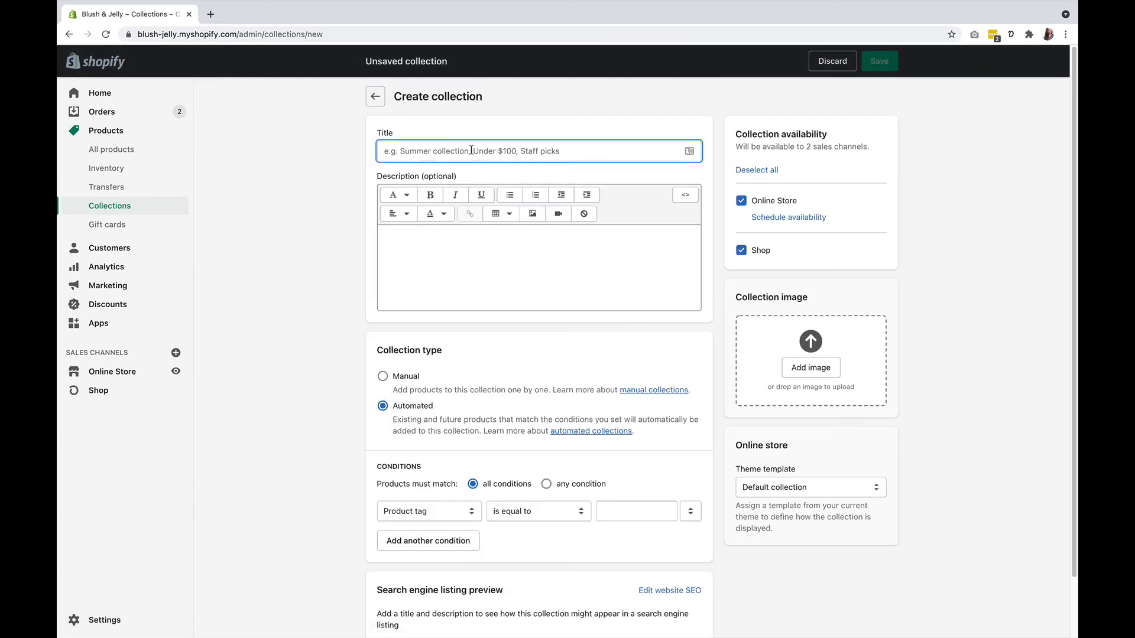
text(Our Favorites)
click(458, 254)
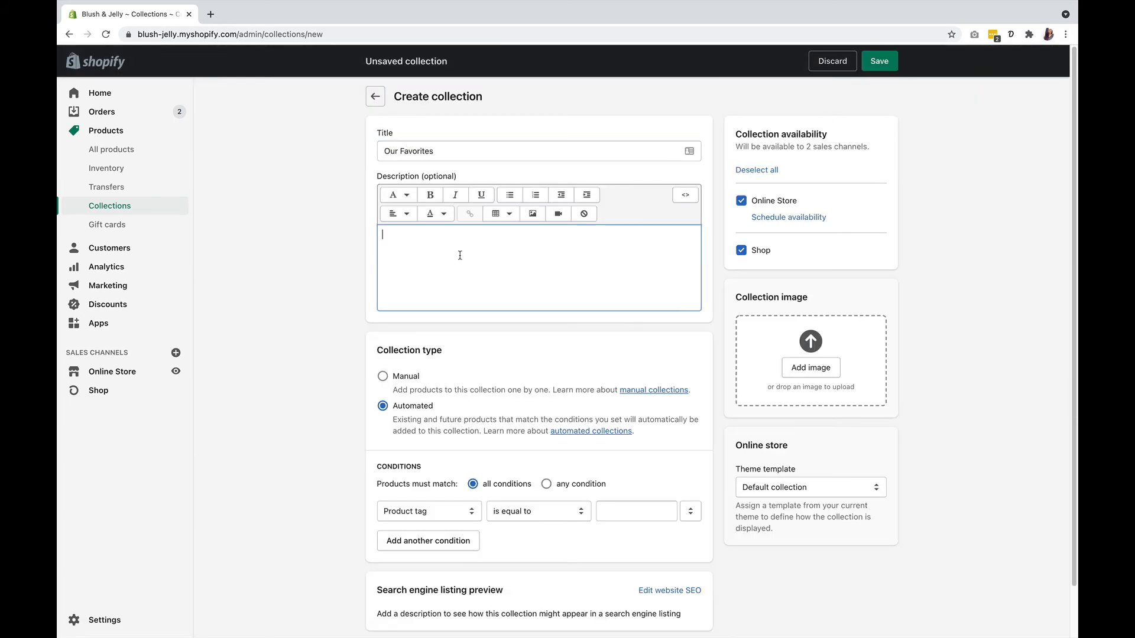
text(Enter a description here.)
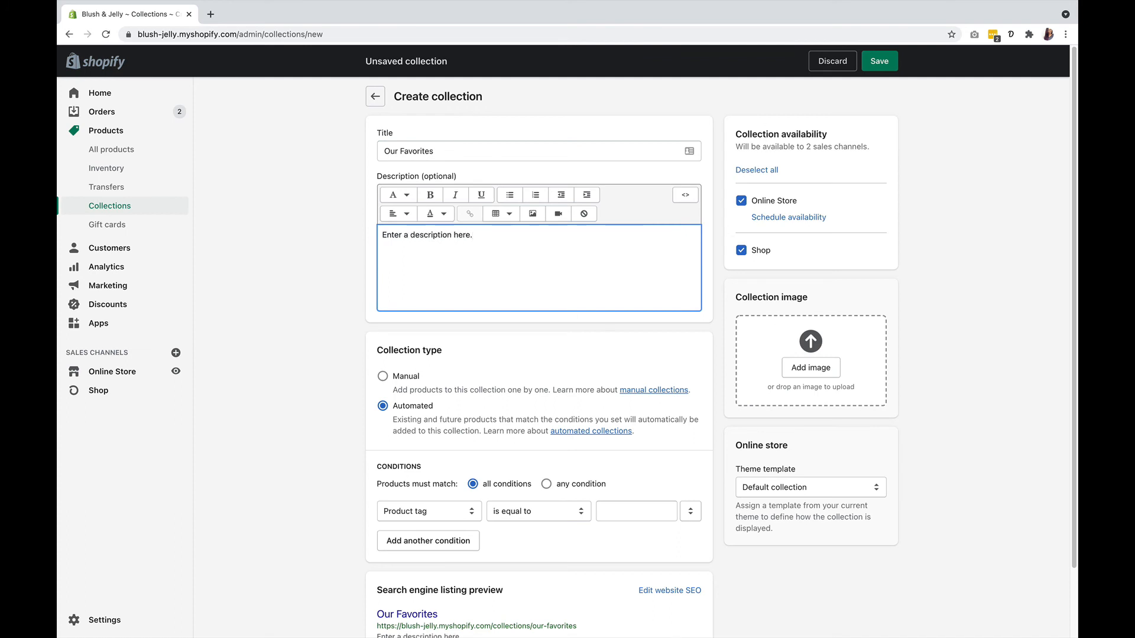
drag(852, 636, 820, 368)
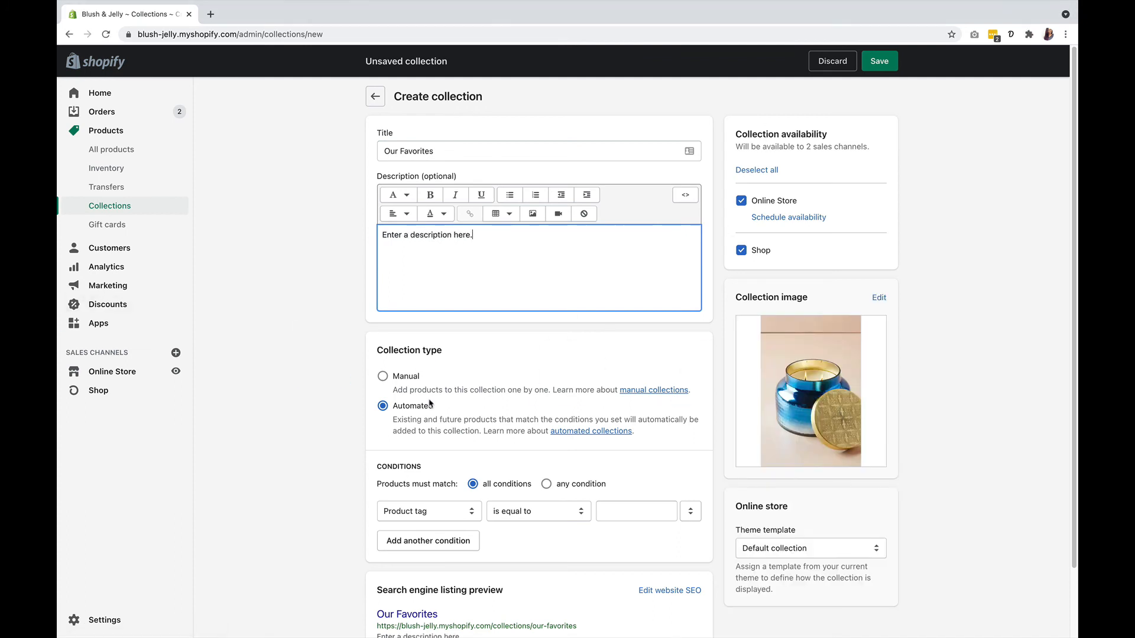
Make Our Favorites a manual collection and save it
click(382, 378)
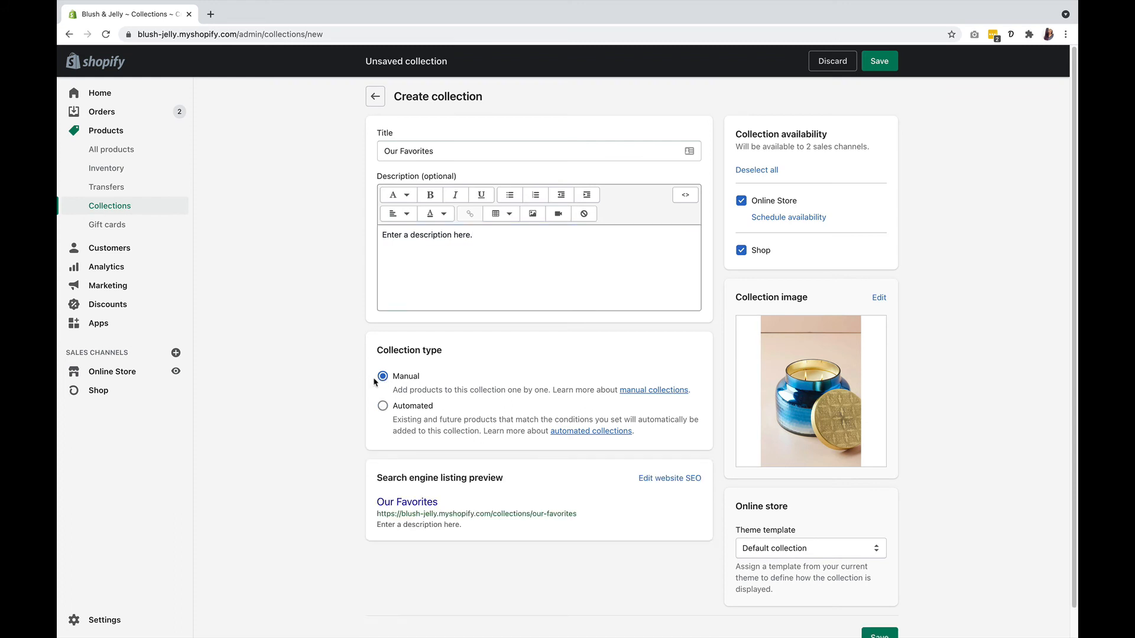
scroll(379, 382, down, 1)
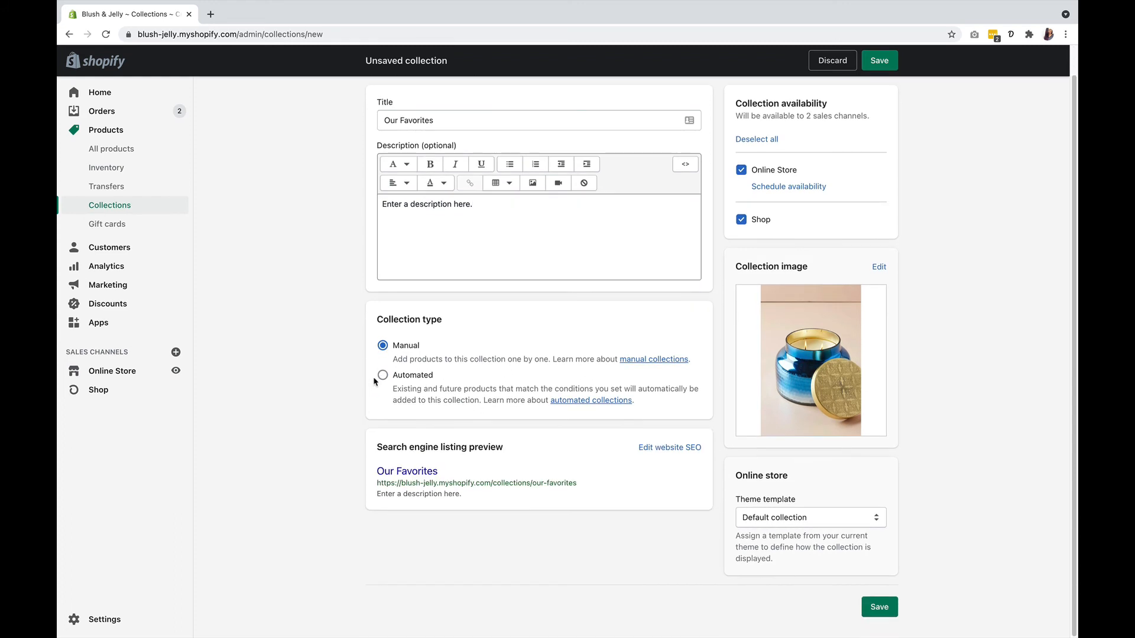
click(880, 608)
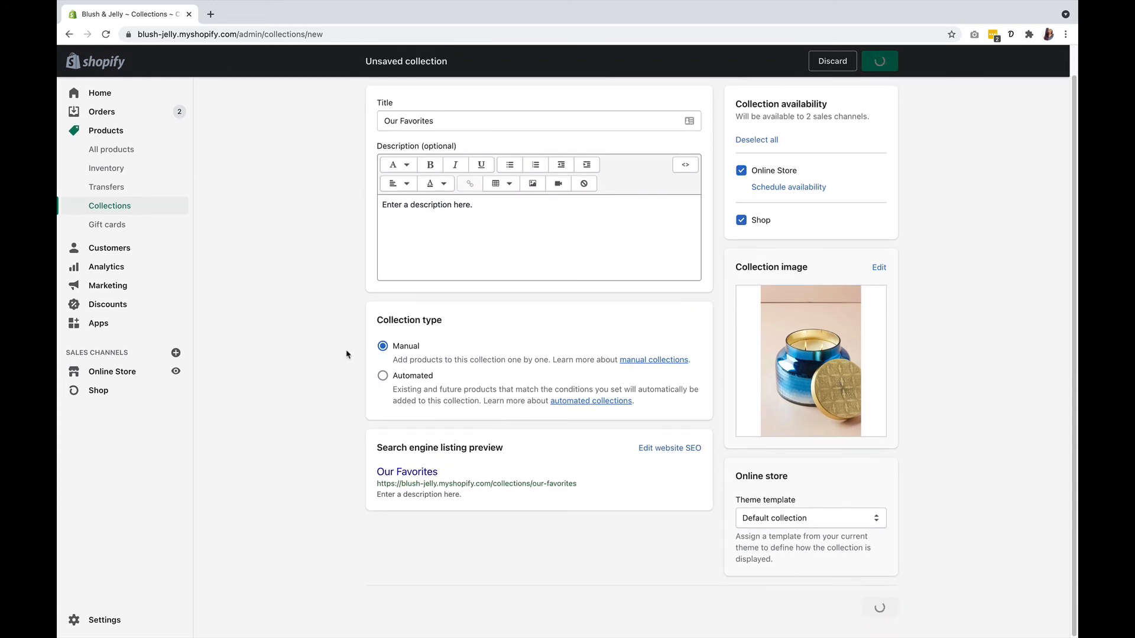
Set the product sort order of the Our Favorites collection to Newest
scroll(347, 355, down, 2)
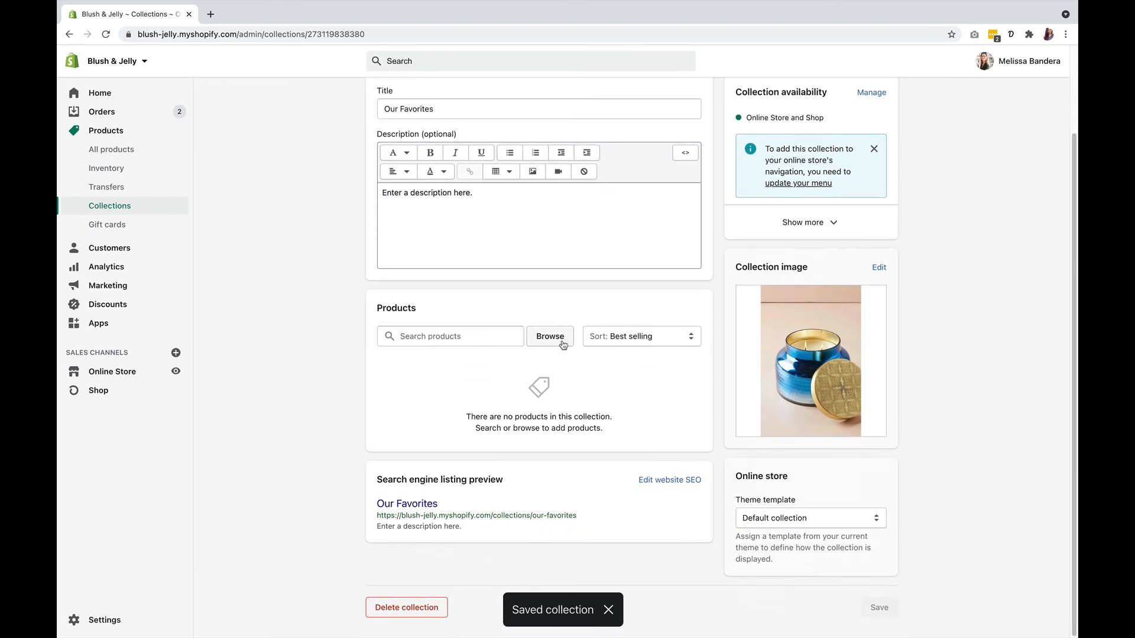
click(596, 345)
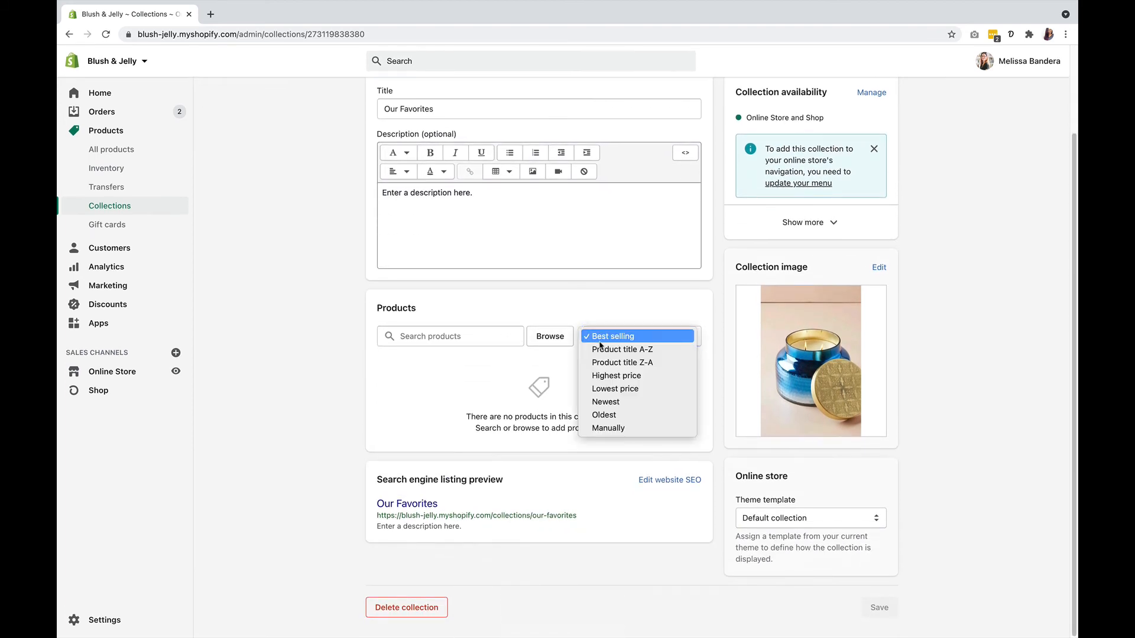
click(605, 401)
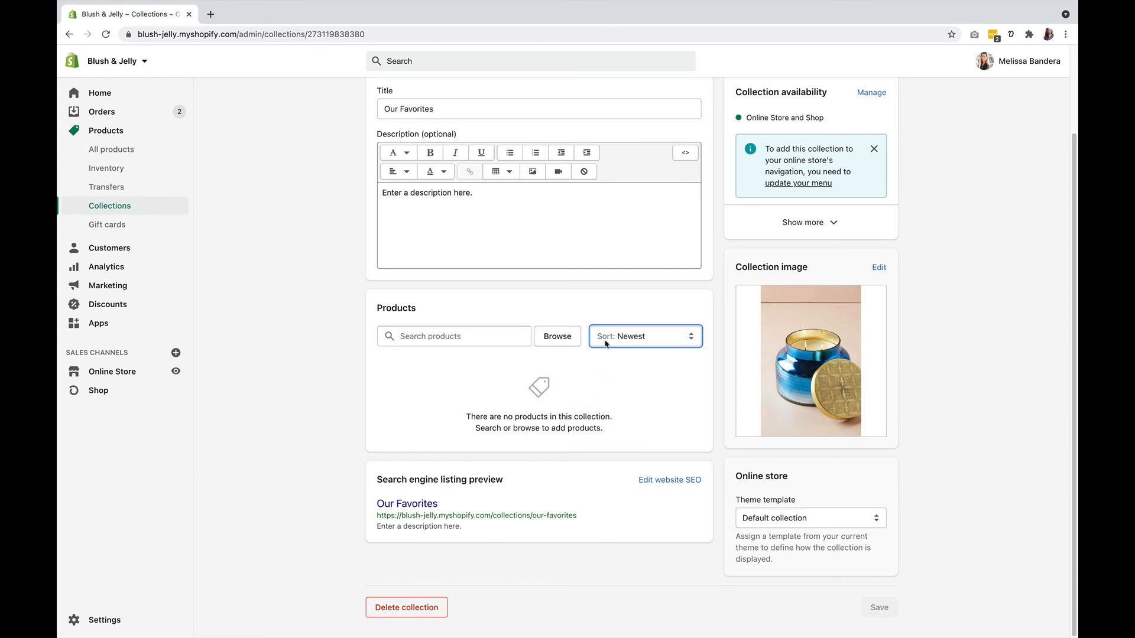
Search for "candl" and add the Capri Blue Giant Mercury Glass and Mini Capri Blue 5 oz. Volcano jar candles to the collection
click(435, 337)
text(candl)
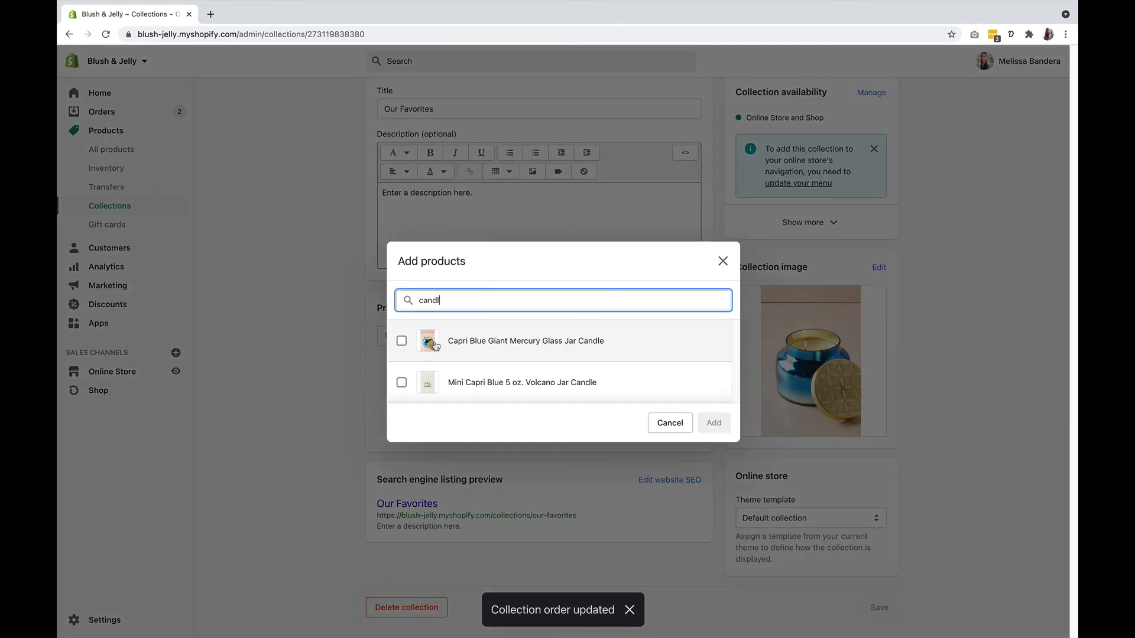
click(459, 348)
click(460, 387)
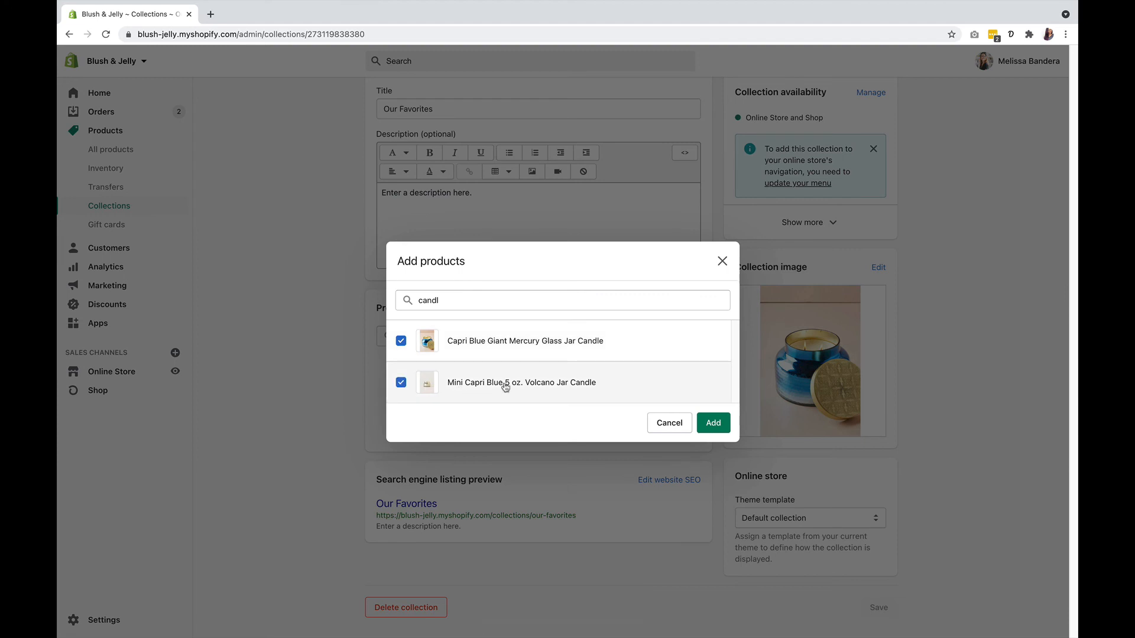
click(716, 426)
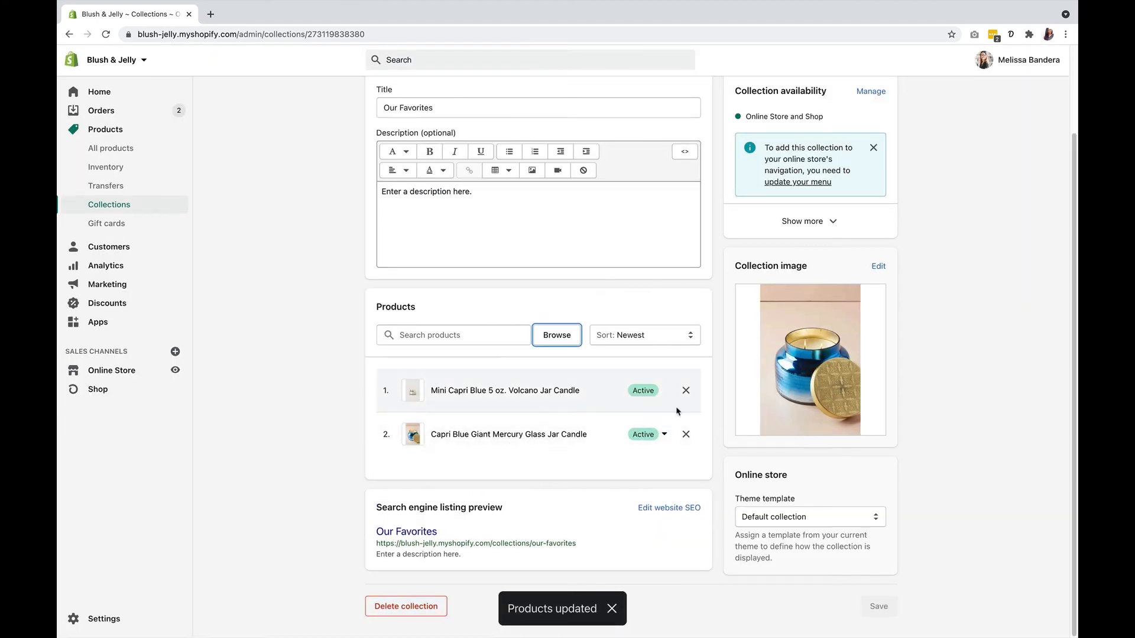
Remove the Mini Capri Blue 5 oz. Volcano Jar Candle from the collection and return to the collections list
click(687, 393)
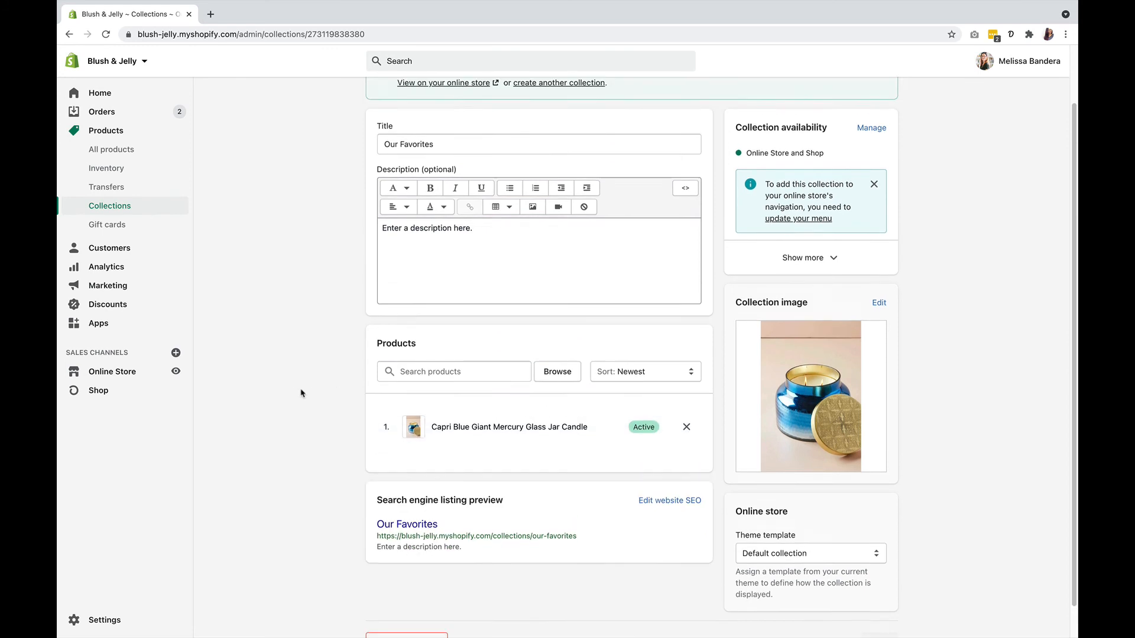
scroll(301, 391, up, 3)
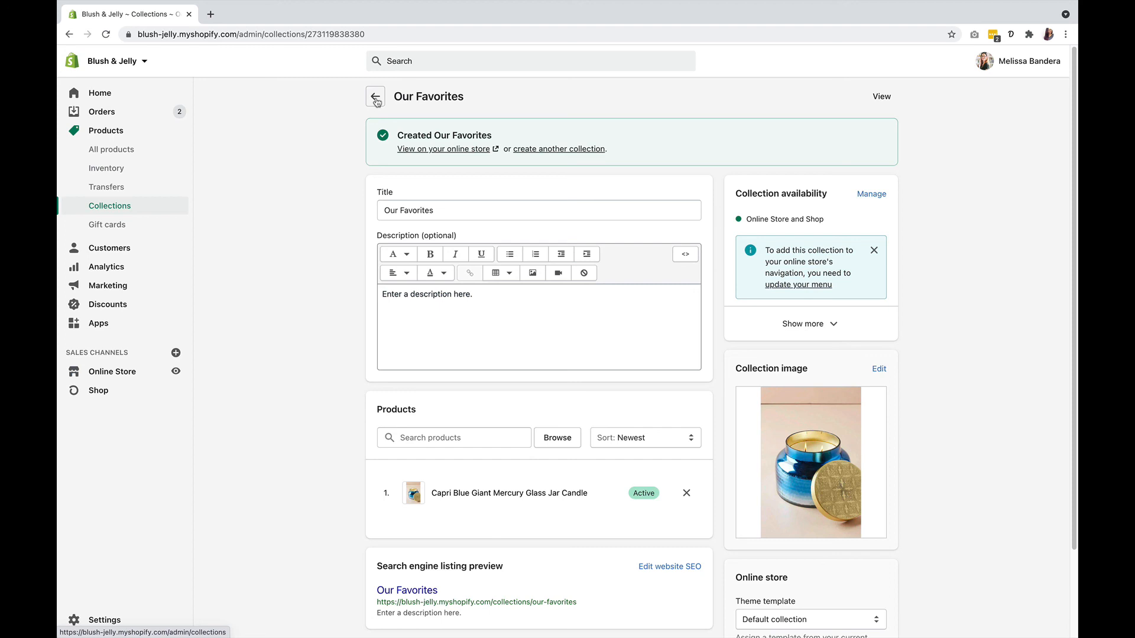
click(376, 98)
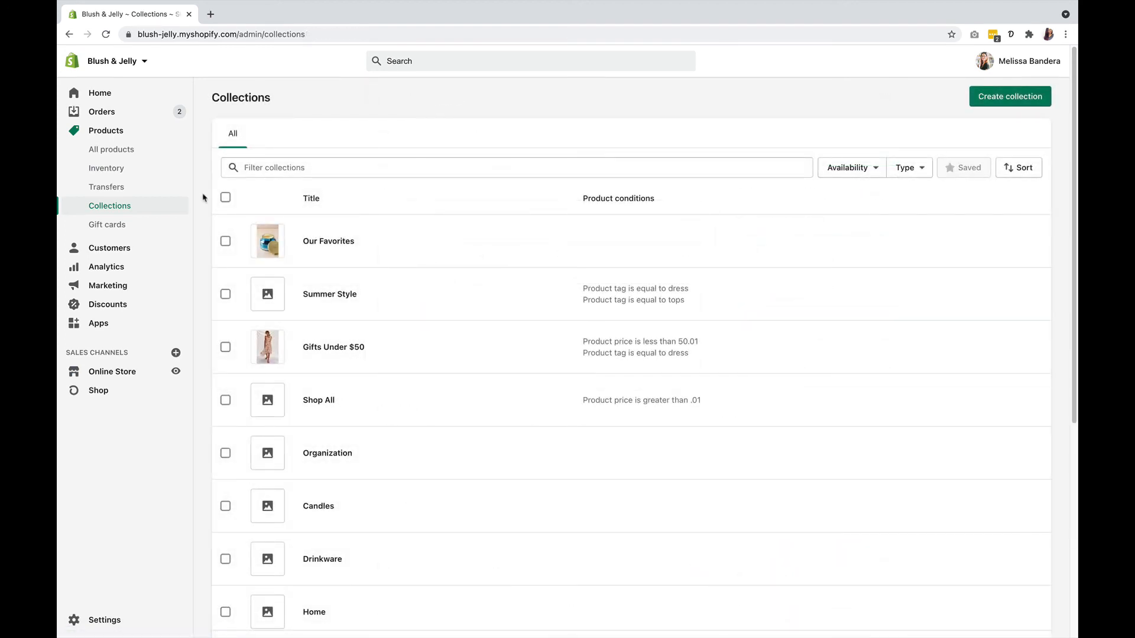
Open the Our Favorites collection and delete it permanently
click(325, 246)
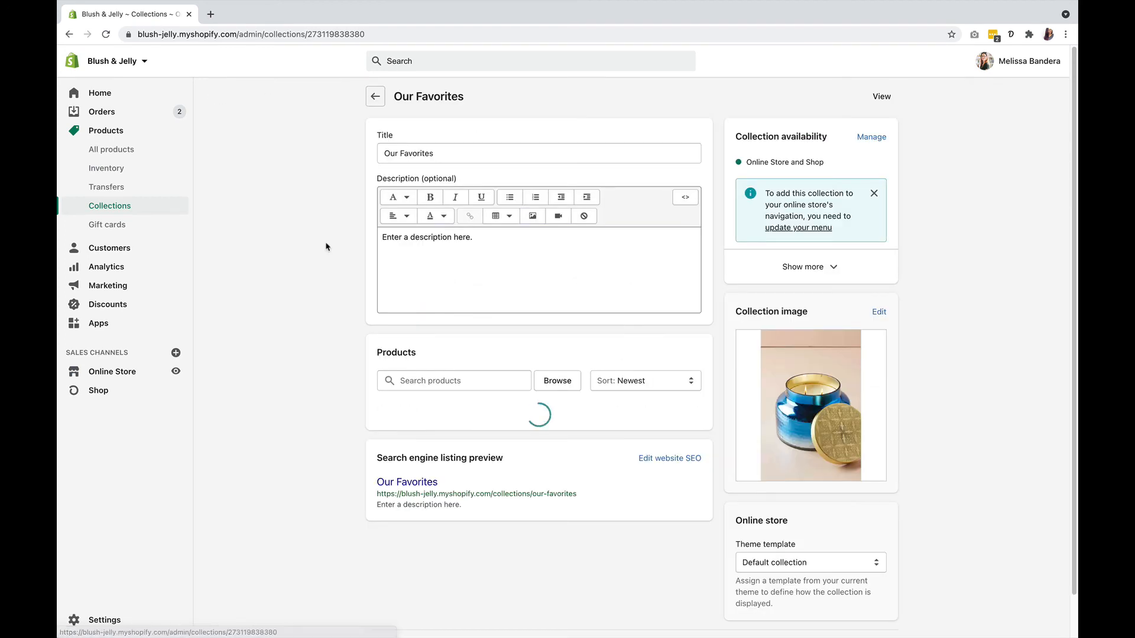
scroll(325, 246, down, 1)
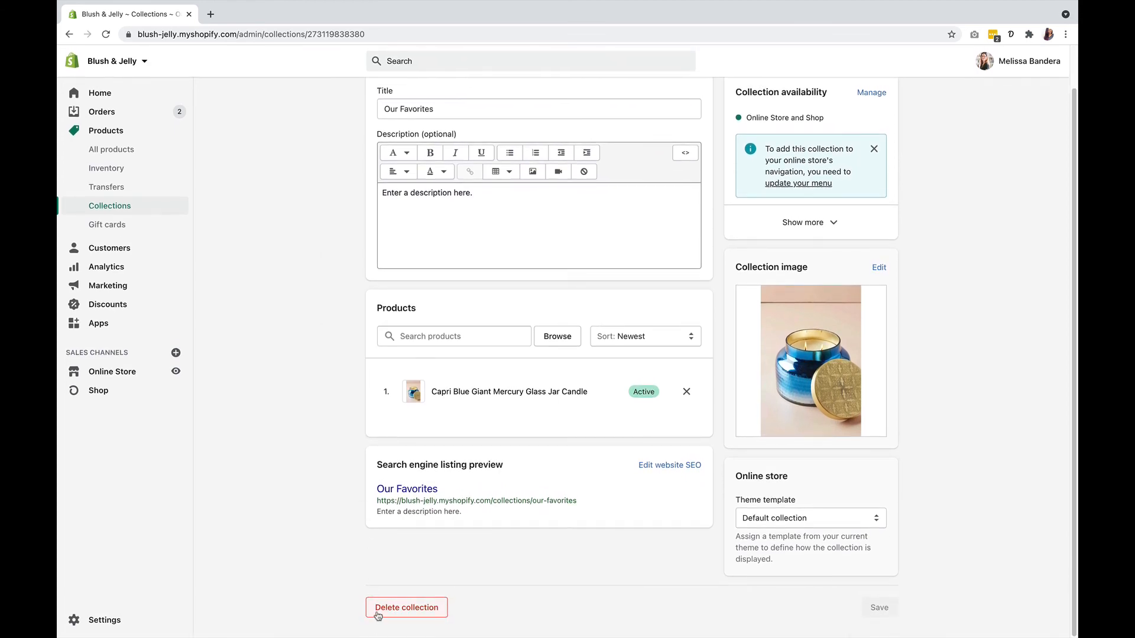
click(405, 609)
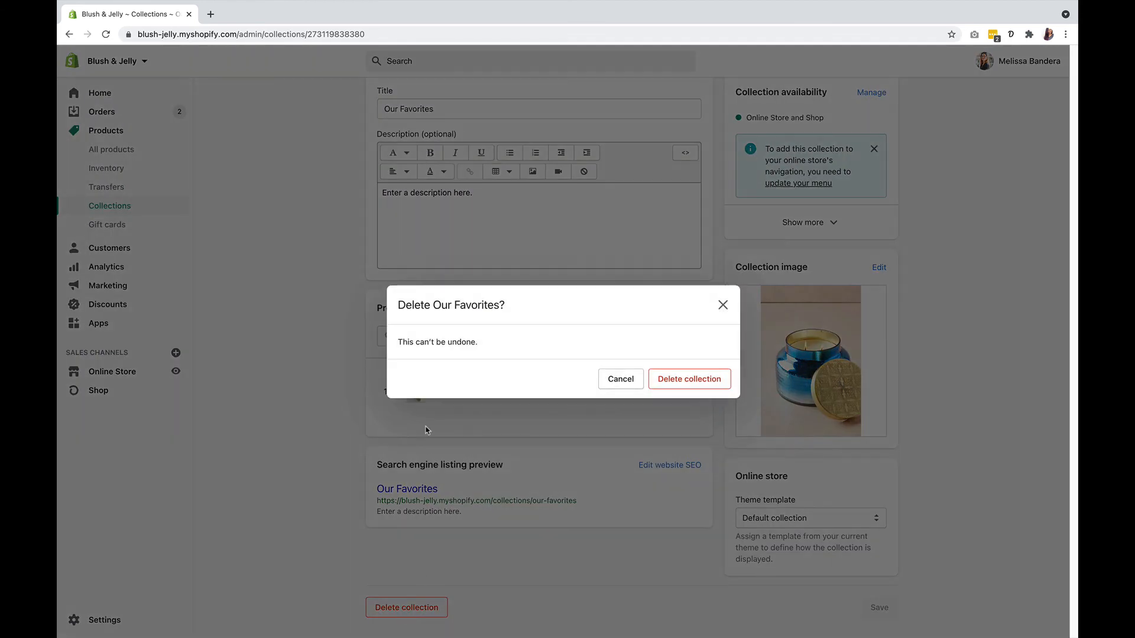
click(700, 388)
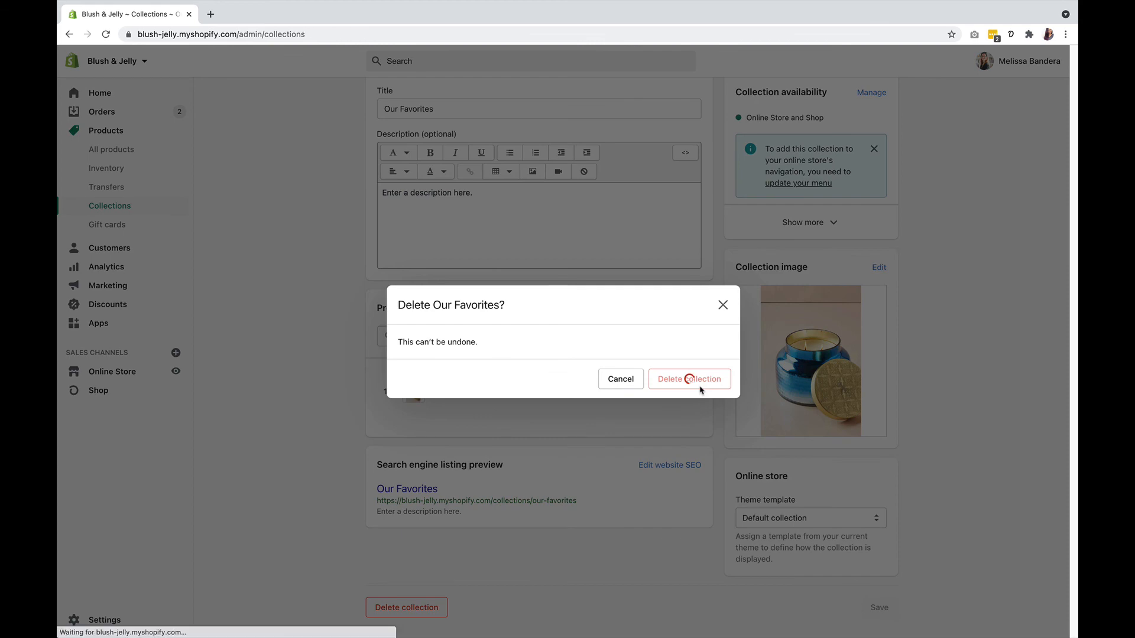